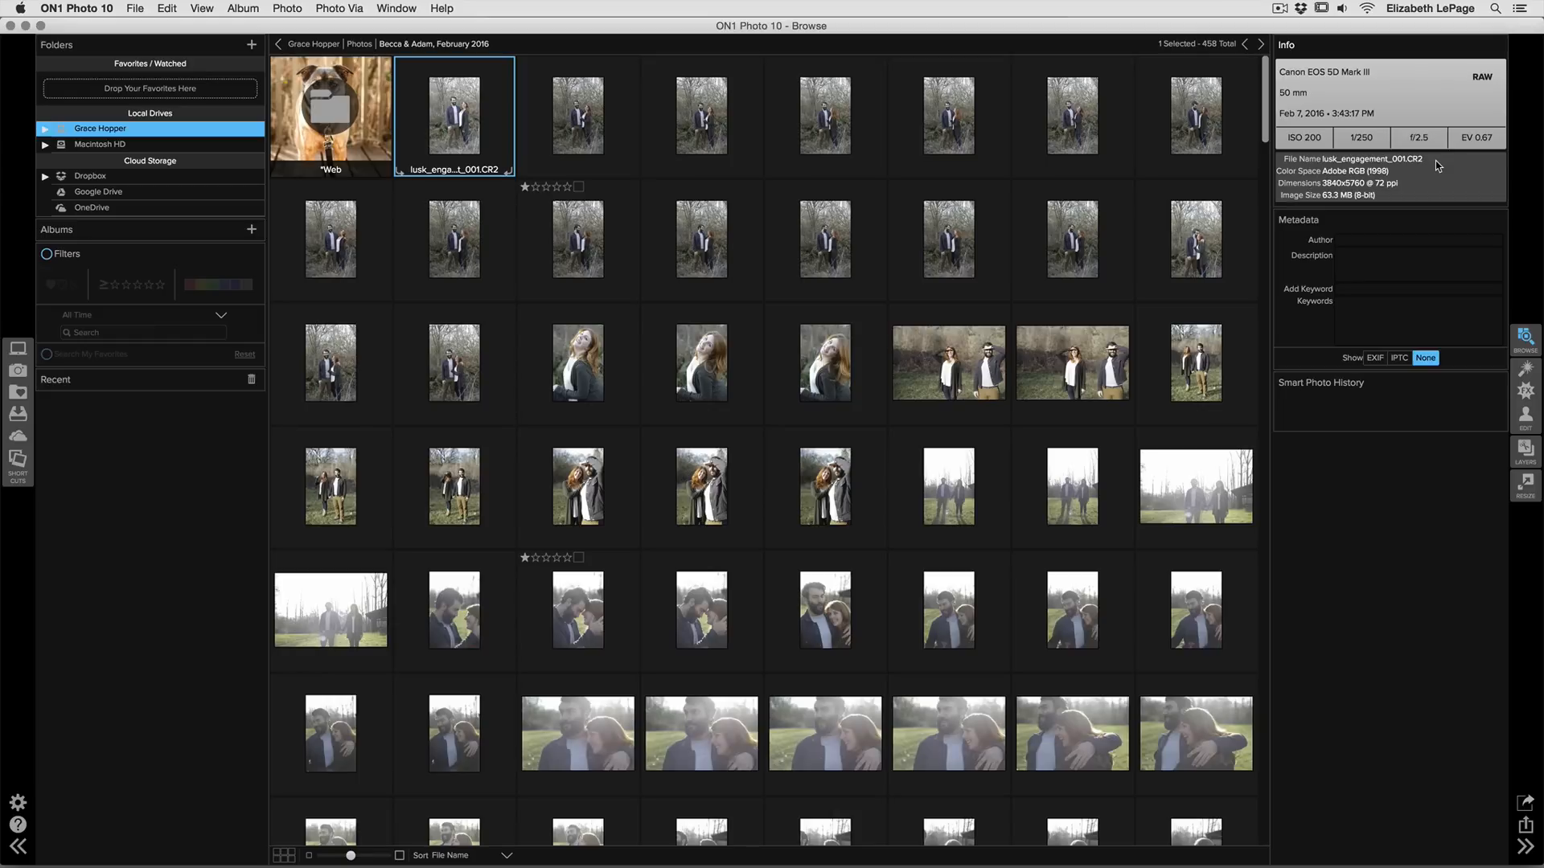
Step: Select every photo in the folder except the Web subfolder and start renaming the selected files
key("super+a")
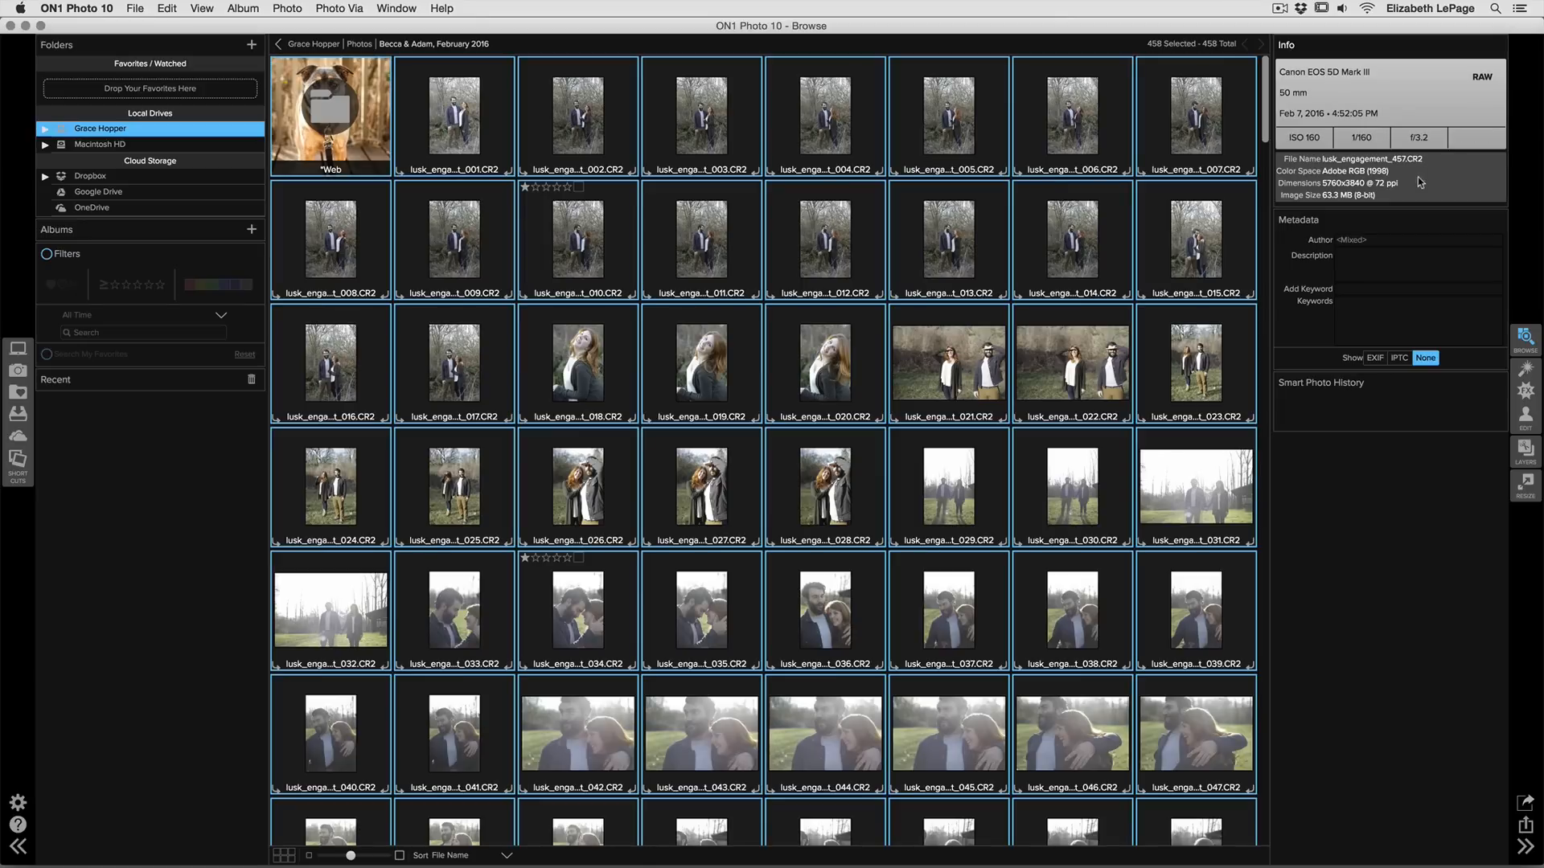
left_click(367, 132, "super")
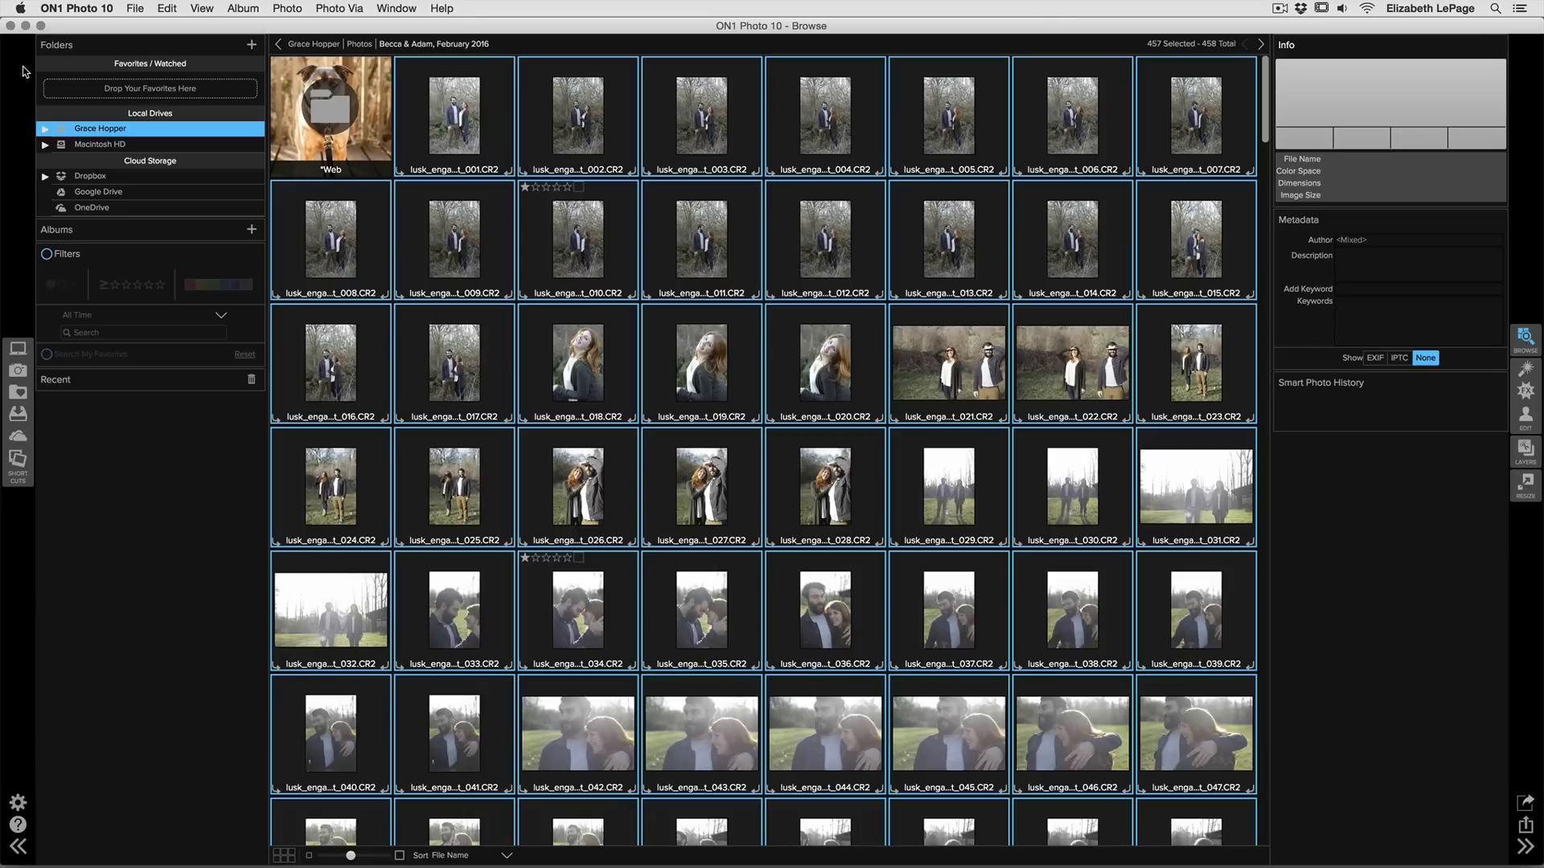
left_click(167, 8)
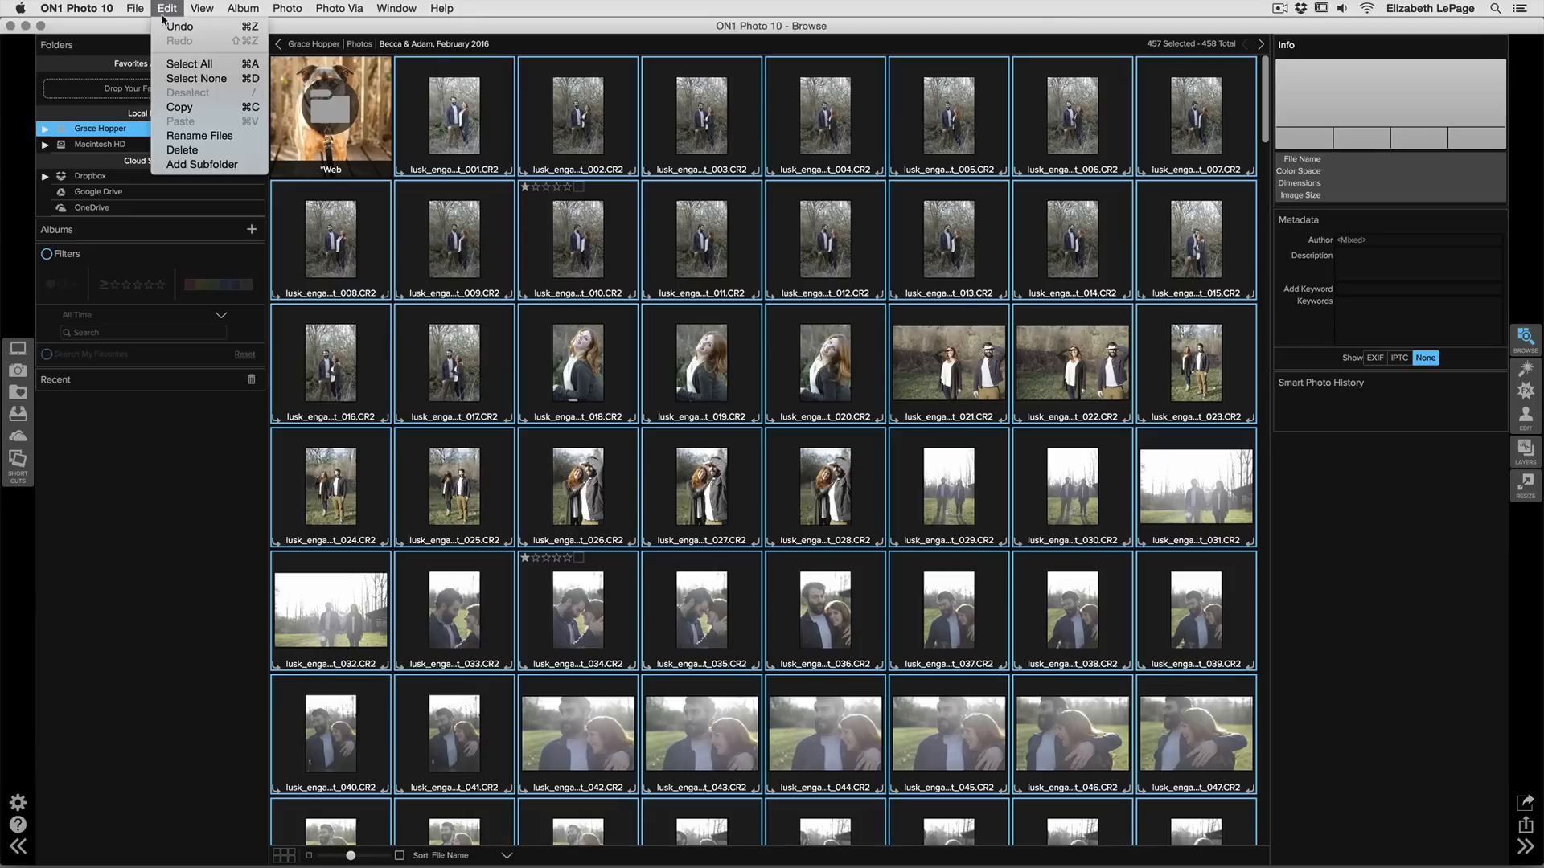
left_click(193, 135)
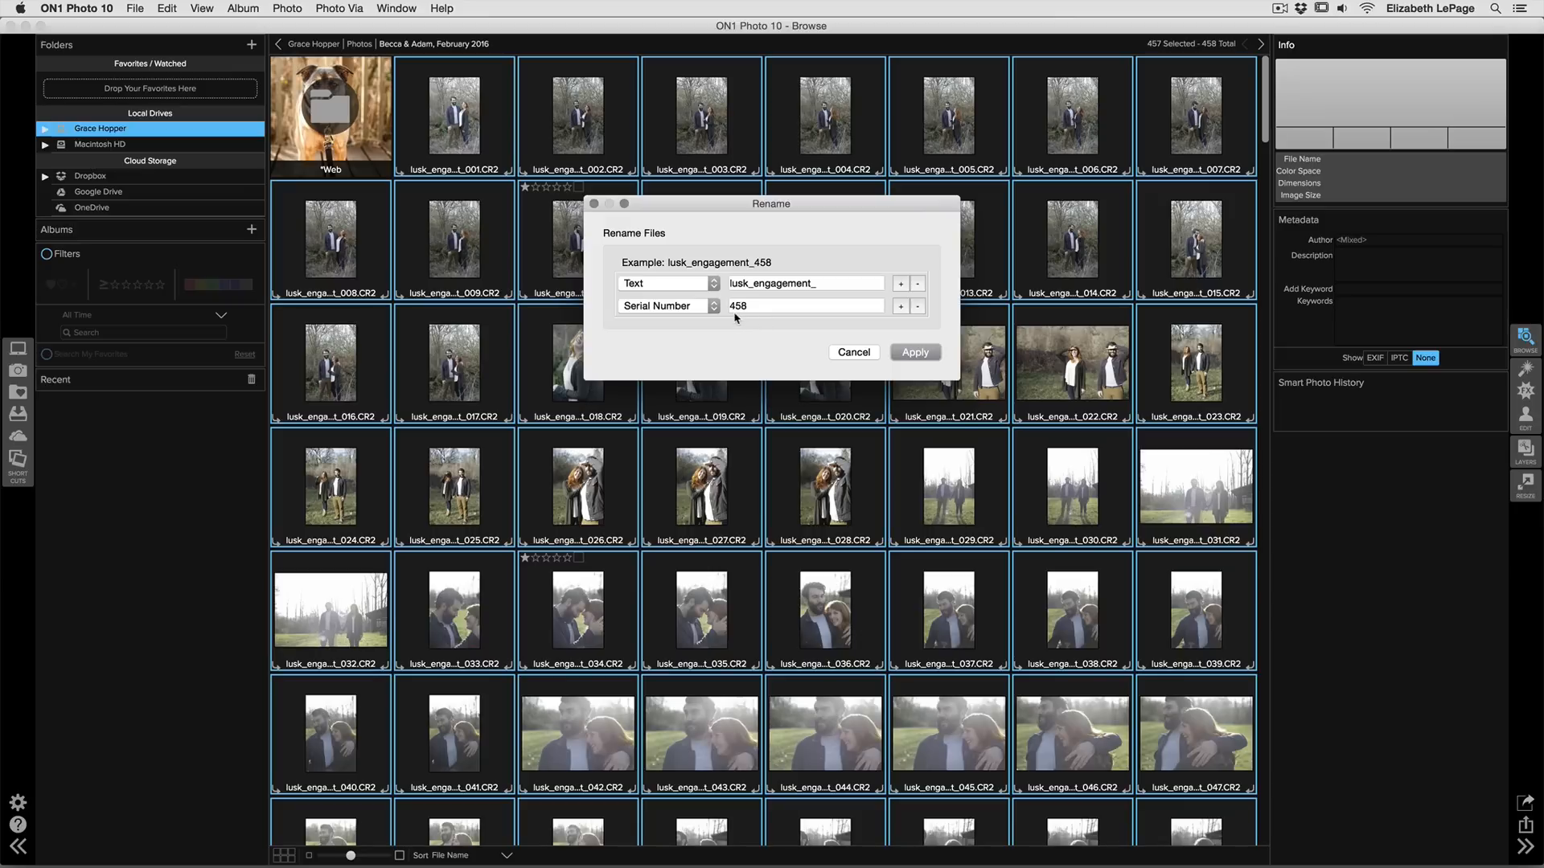
Step: Keep Text as the first part of the file name and set the serial number to start at 0001
left_click(714, 284)
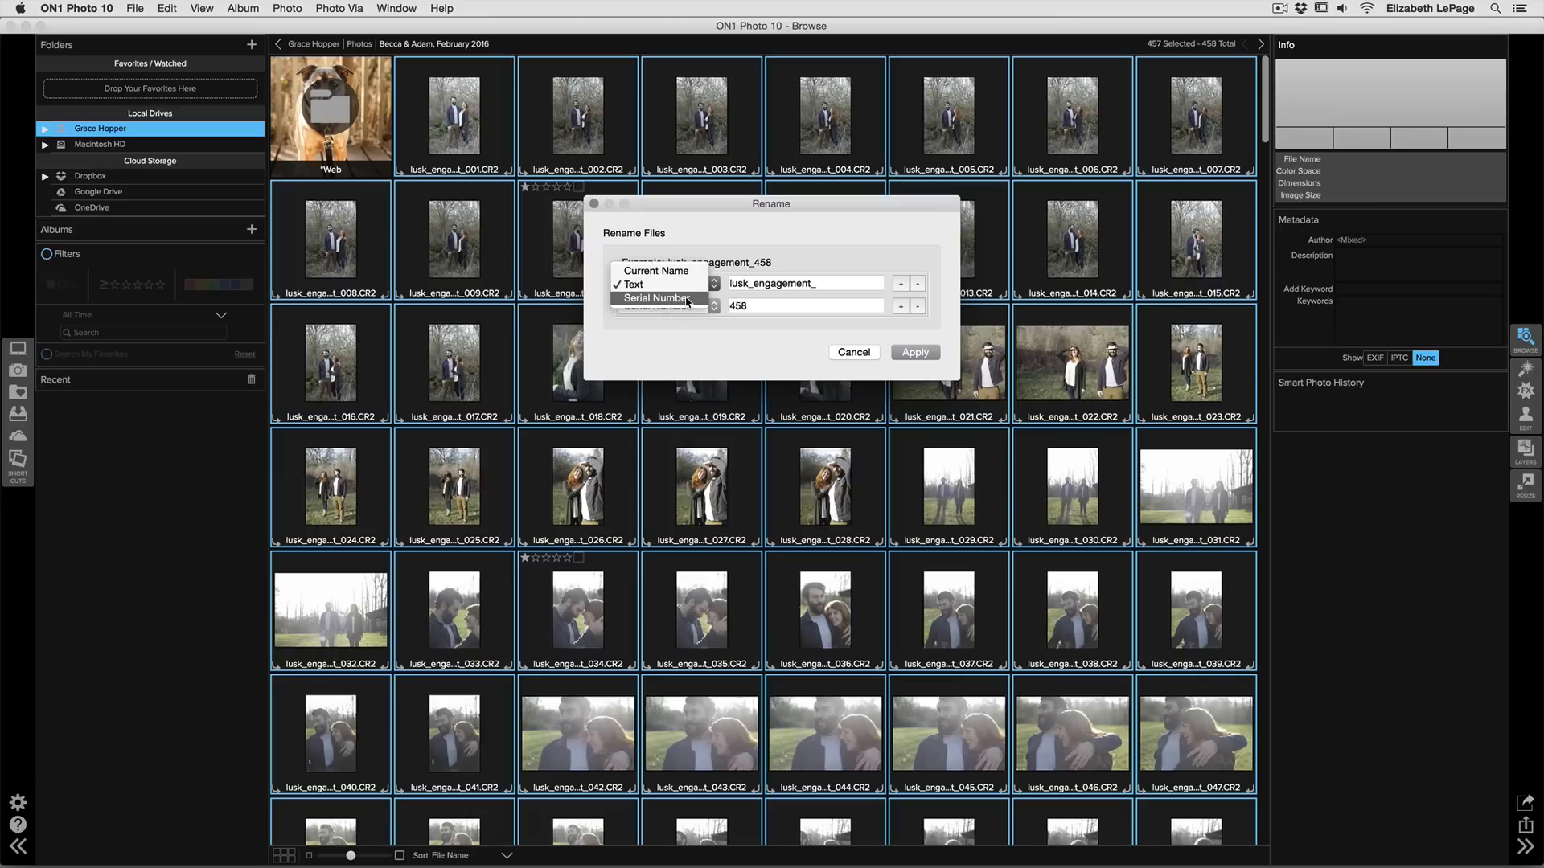
left_click(684, 286)
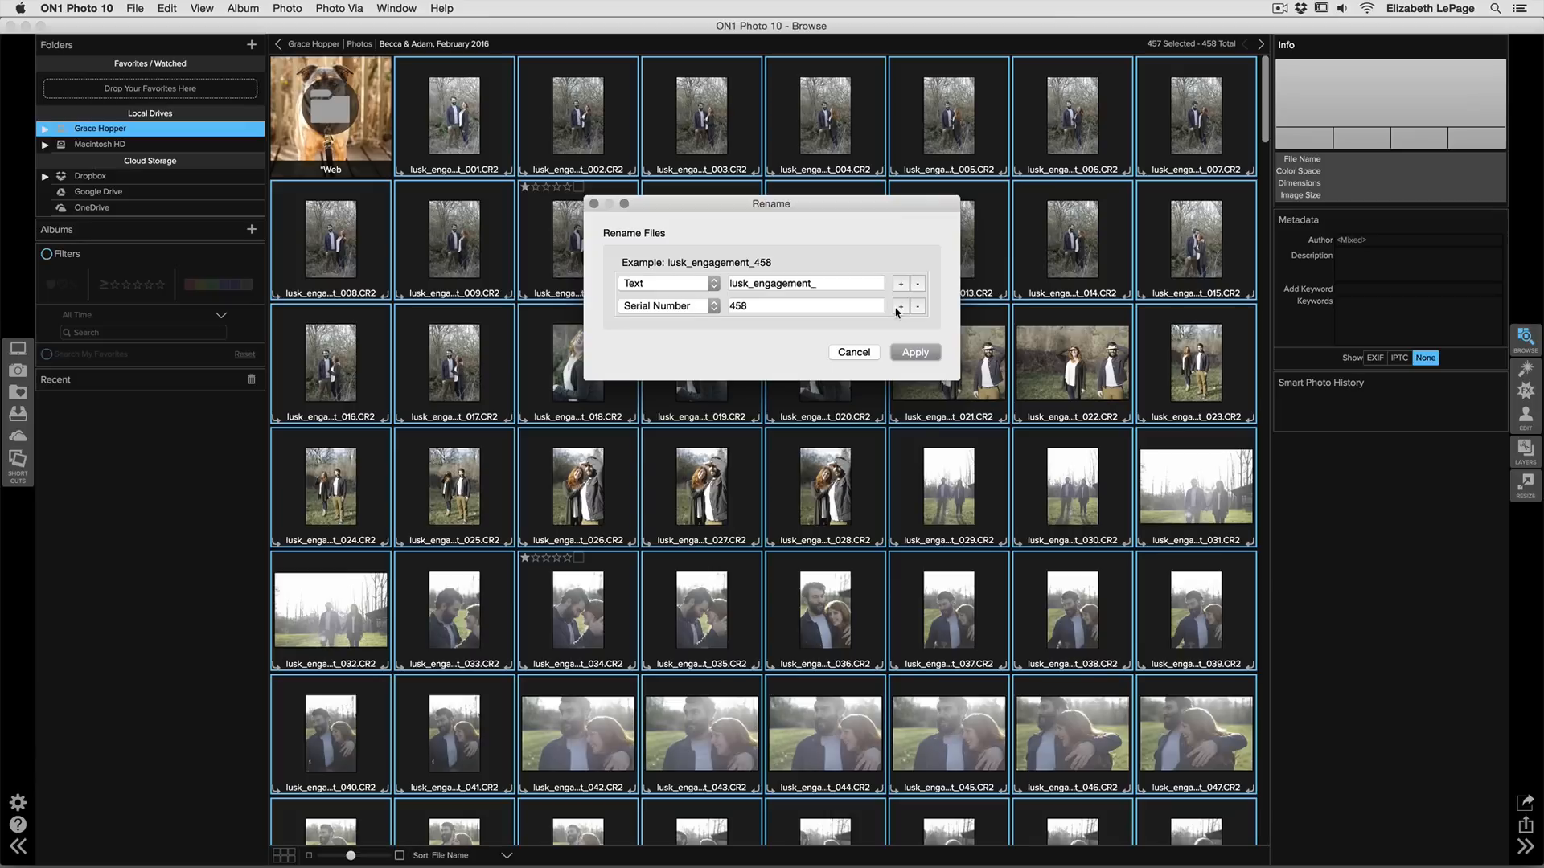
left_click_drag(752, 305, 731, 306)
type("0001")
Step: Add a third name part of type Text containing _2016 and apply the batch rename
left_click(898, 307)
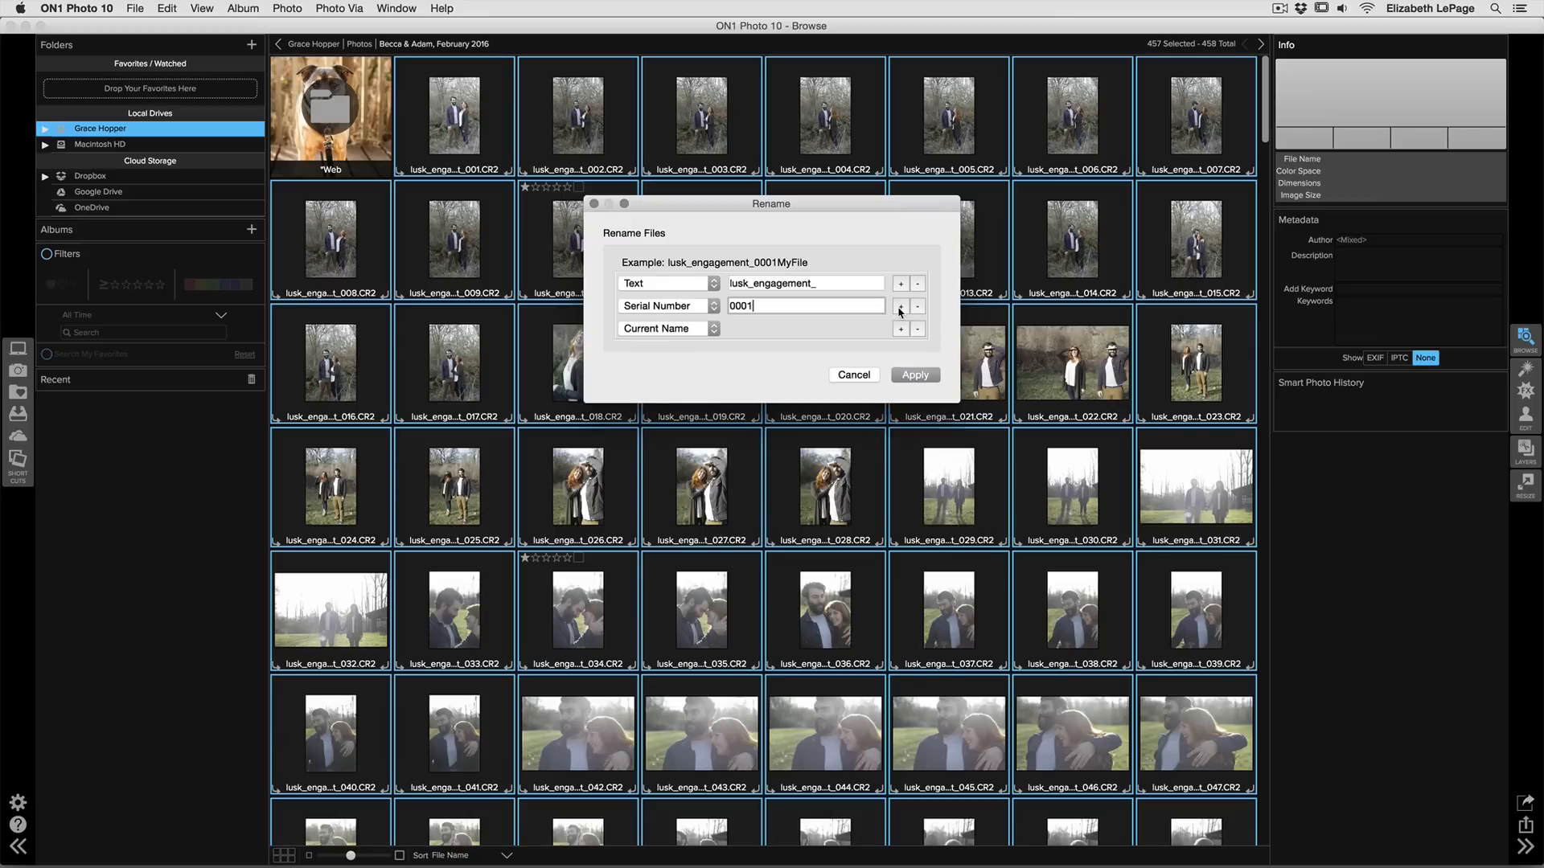
left_click(693, 330)
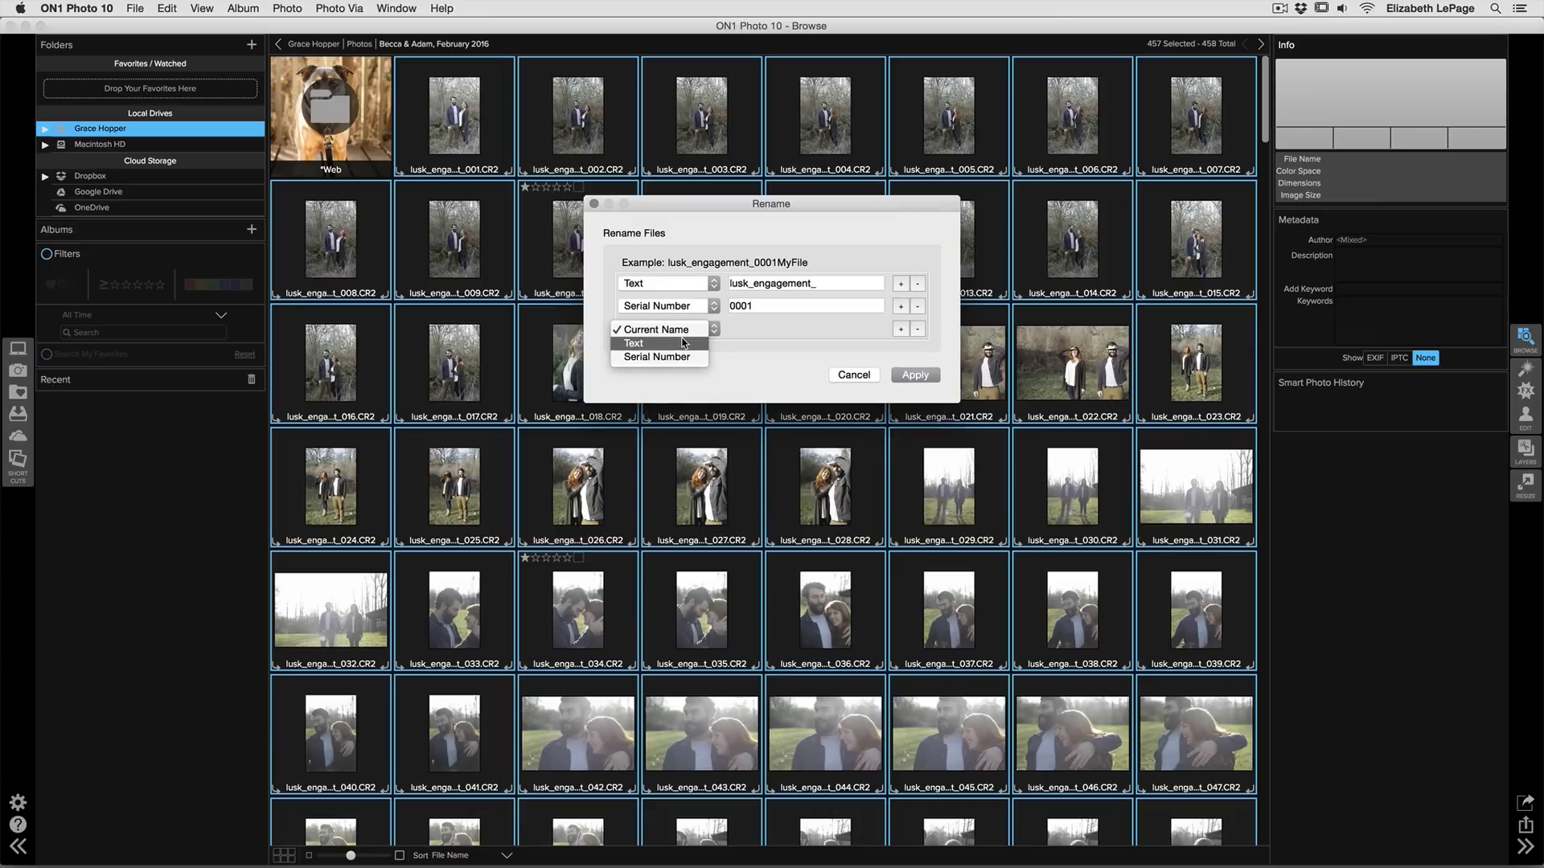
left_click(684, 342)
left_click(737, 328)
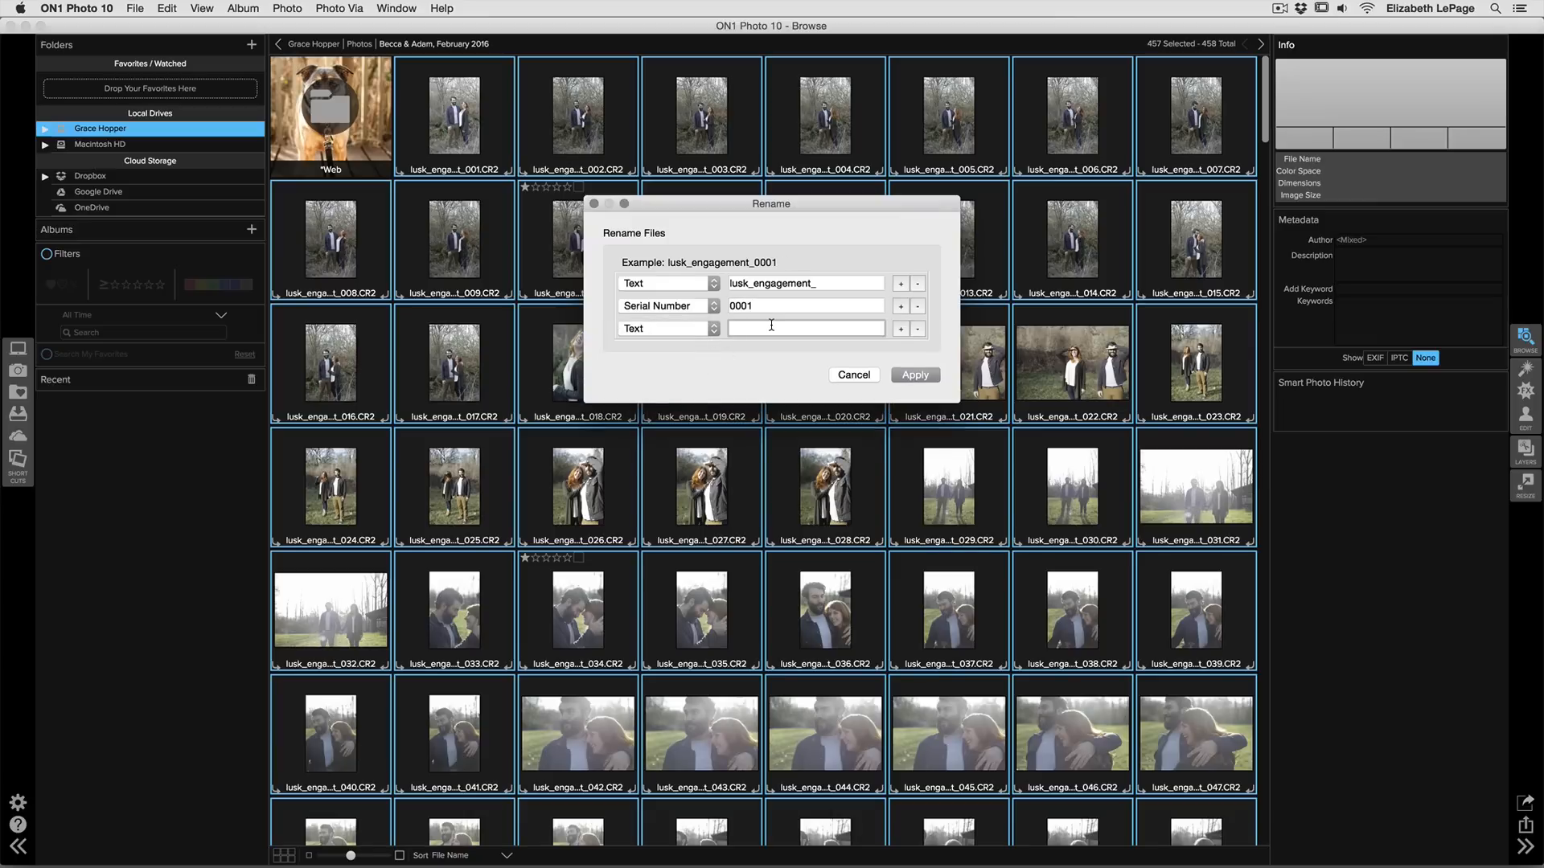
type("_2016")
left_click(915, 376)
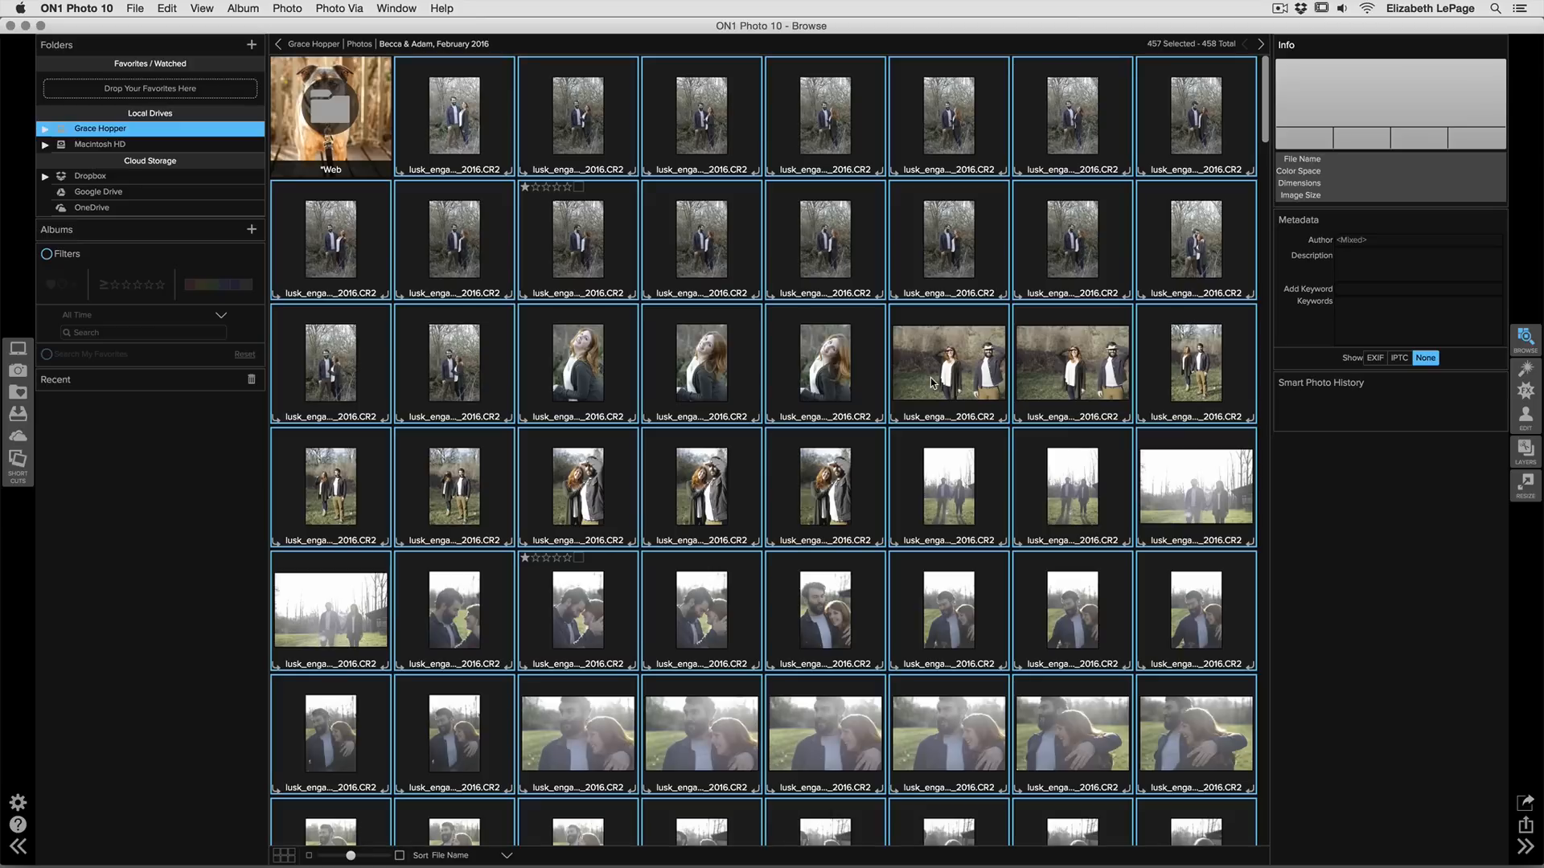
Step: Clear the selection and open lusk_engagement_0081_2016.CR2 in the single-photo view
key("super+d")
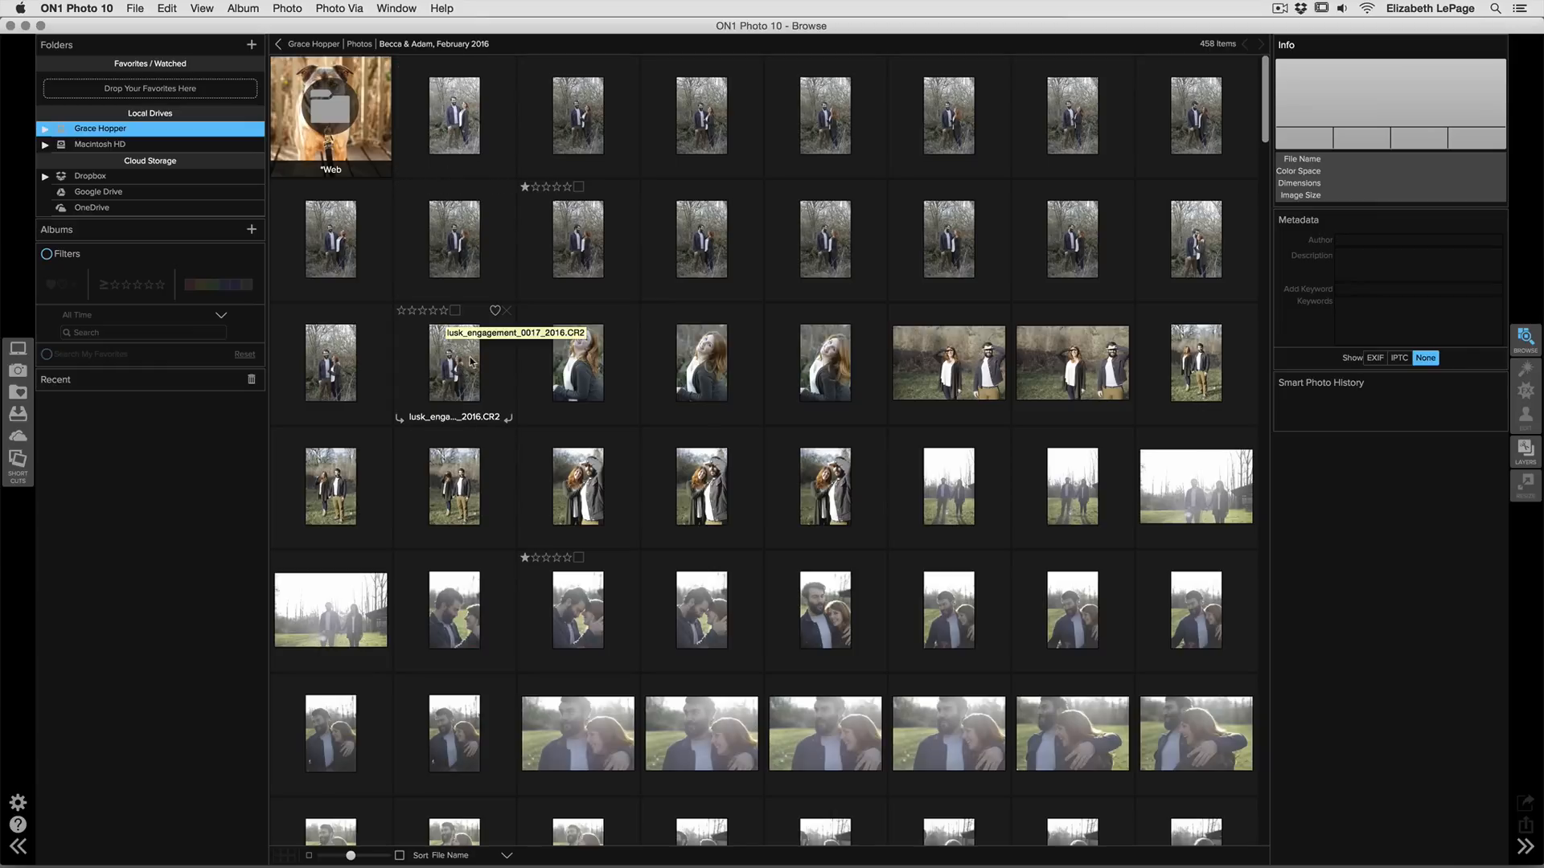
scroll(658, 441, "down", 5)
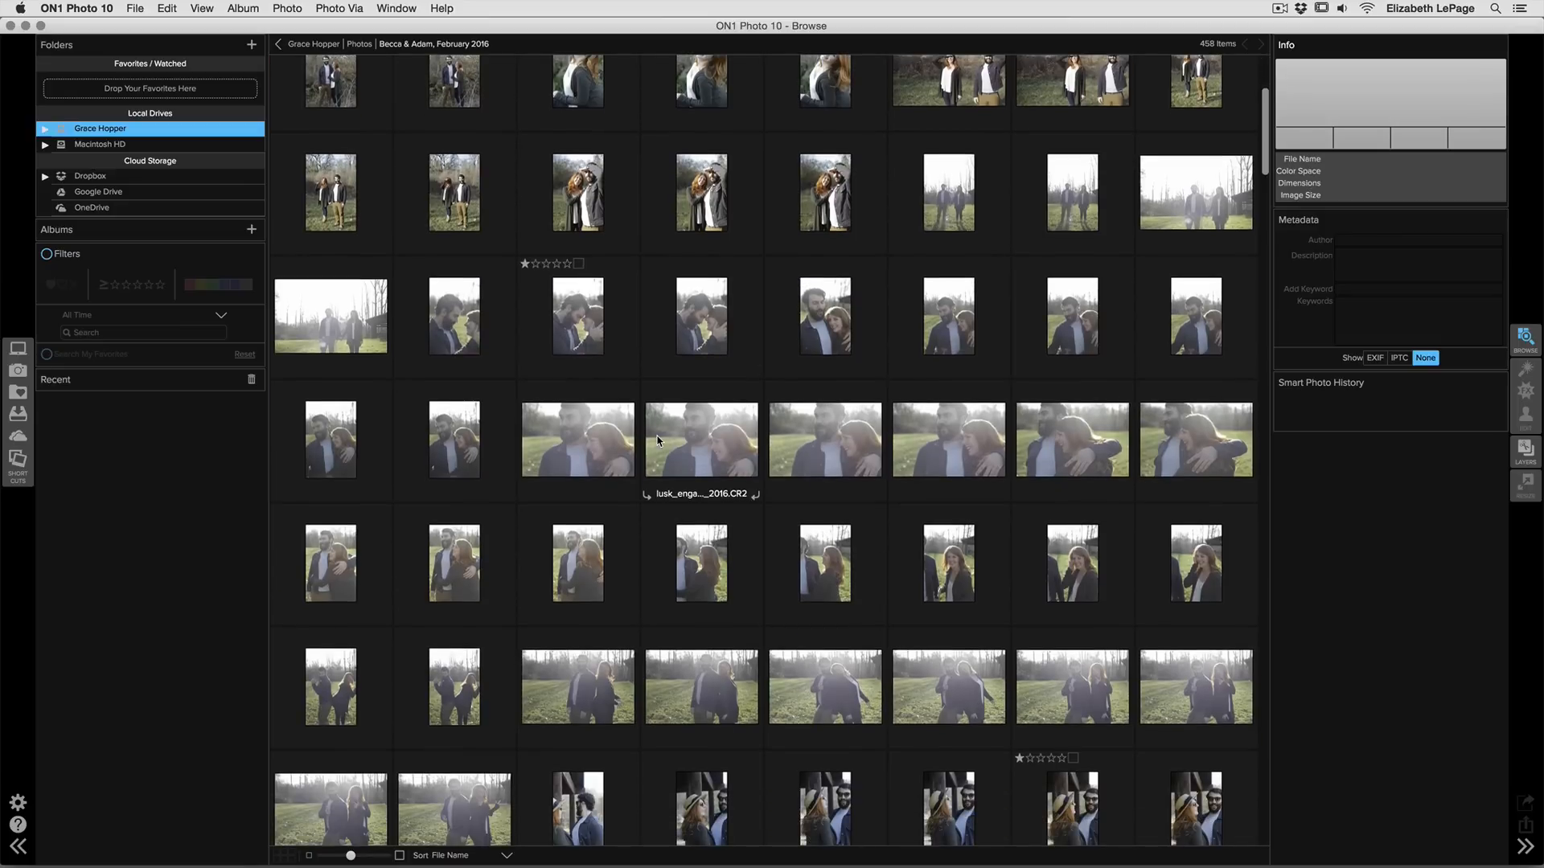
scroll(658, 441, "down", 10)
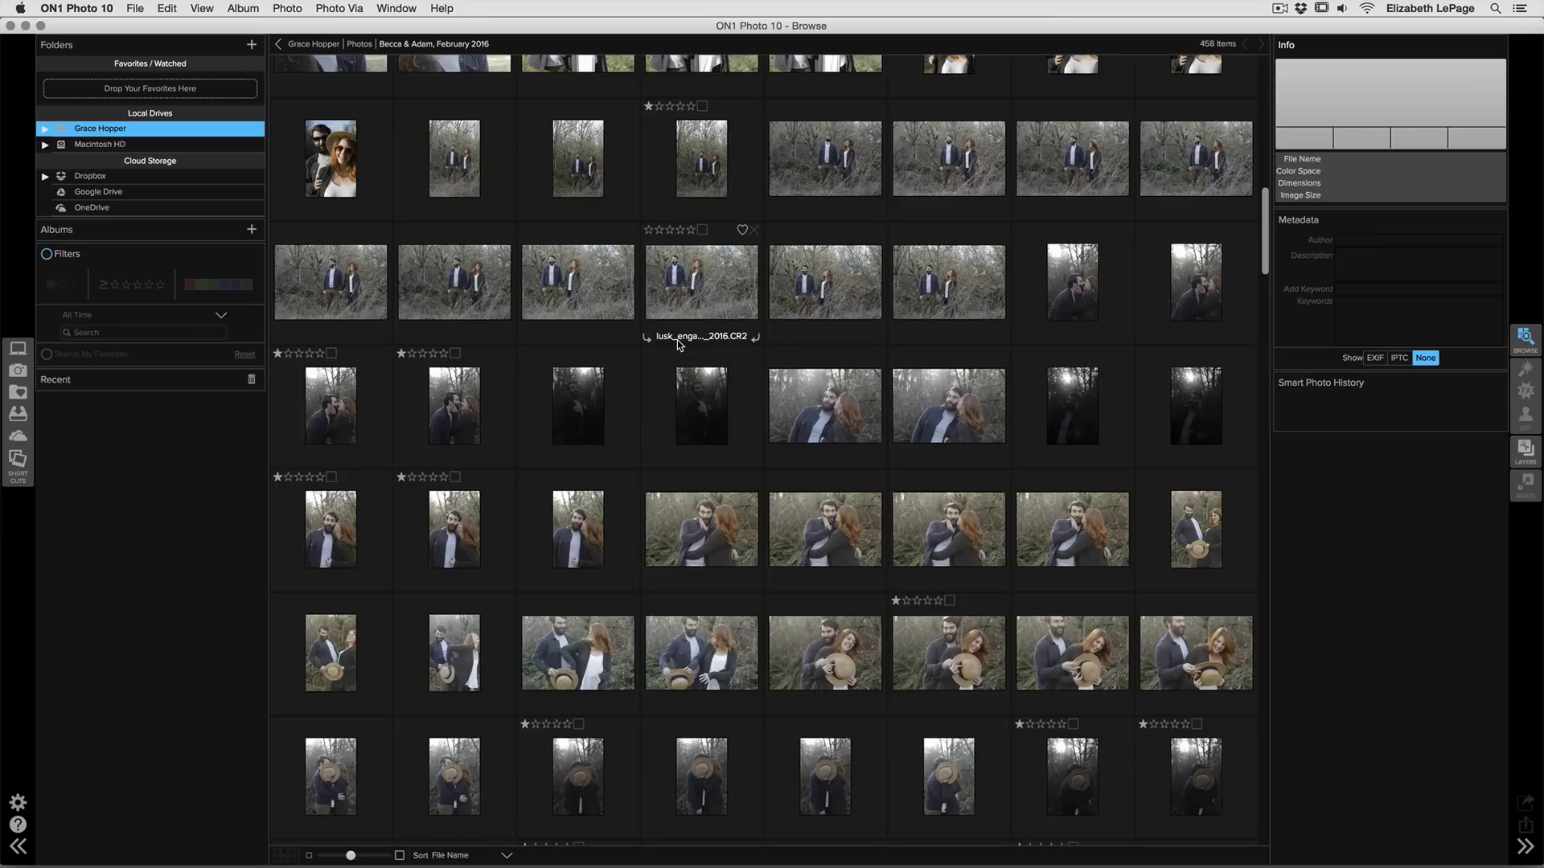
left_click(449, 157)
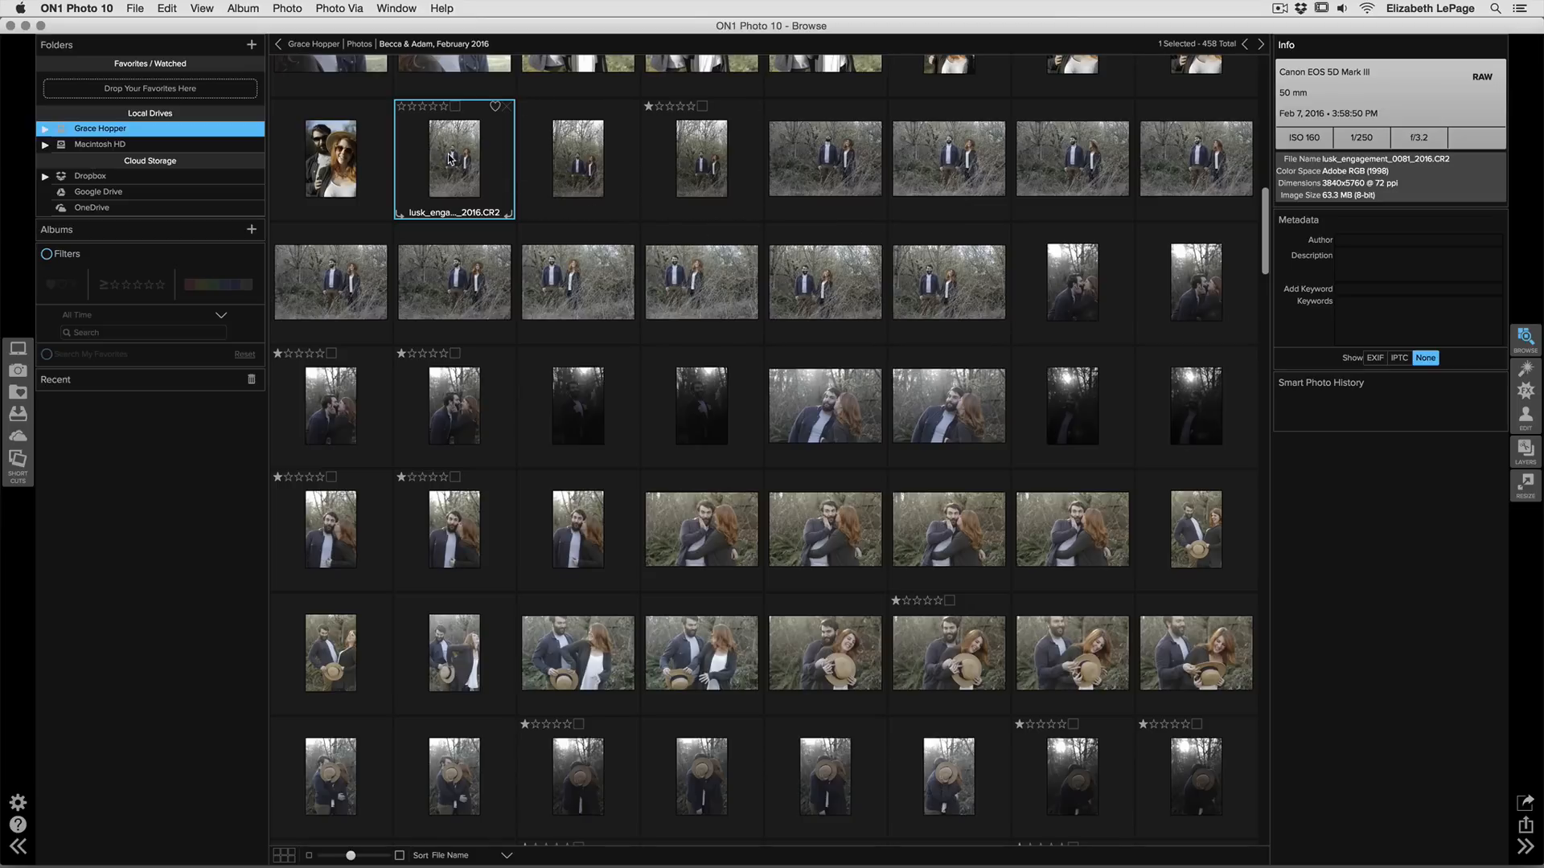
double_click(449, 158)
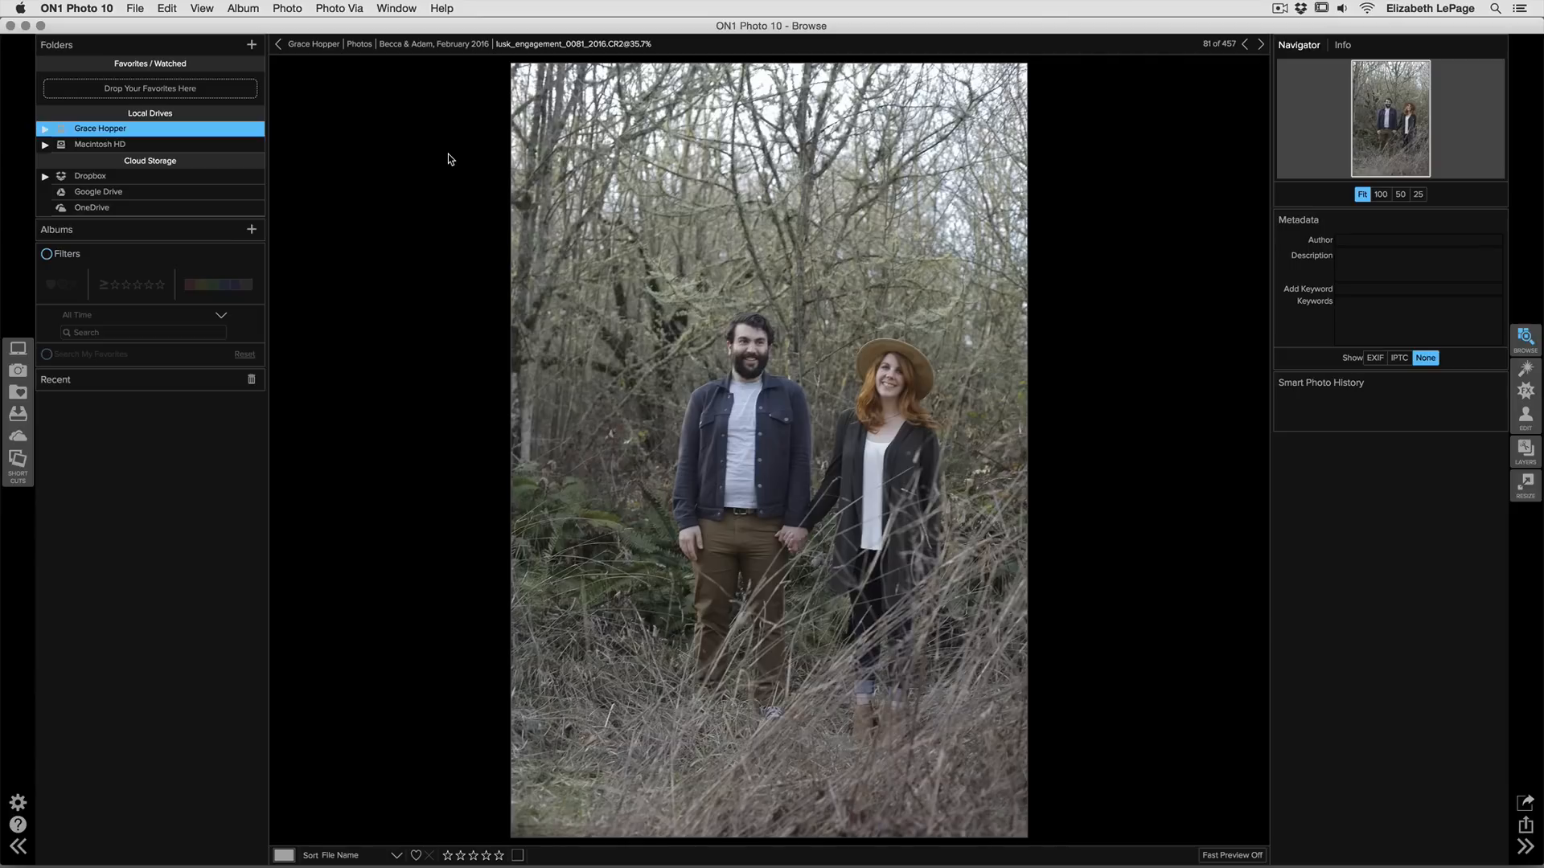
Step: Review the following photos one by one up to lusk_engagement_0089_2016.CR2, and return to the thumbnail grid
key("Right")
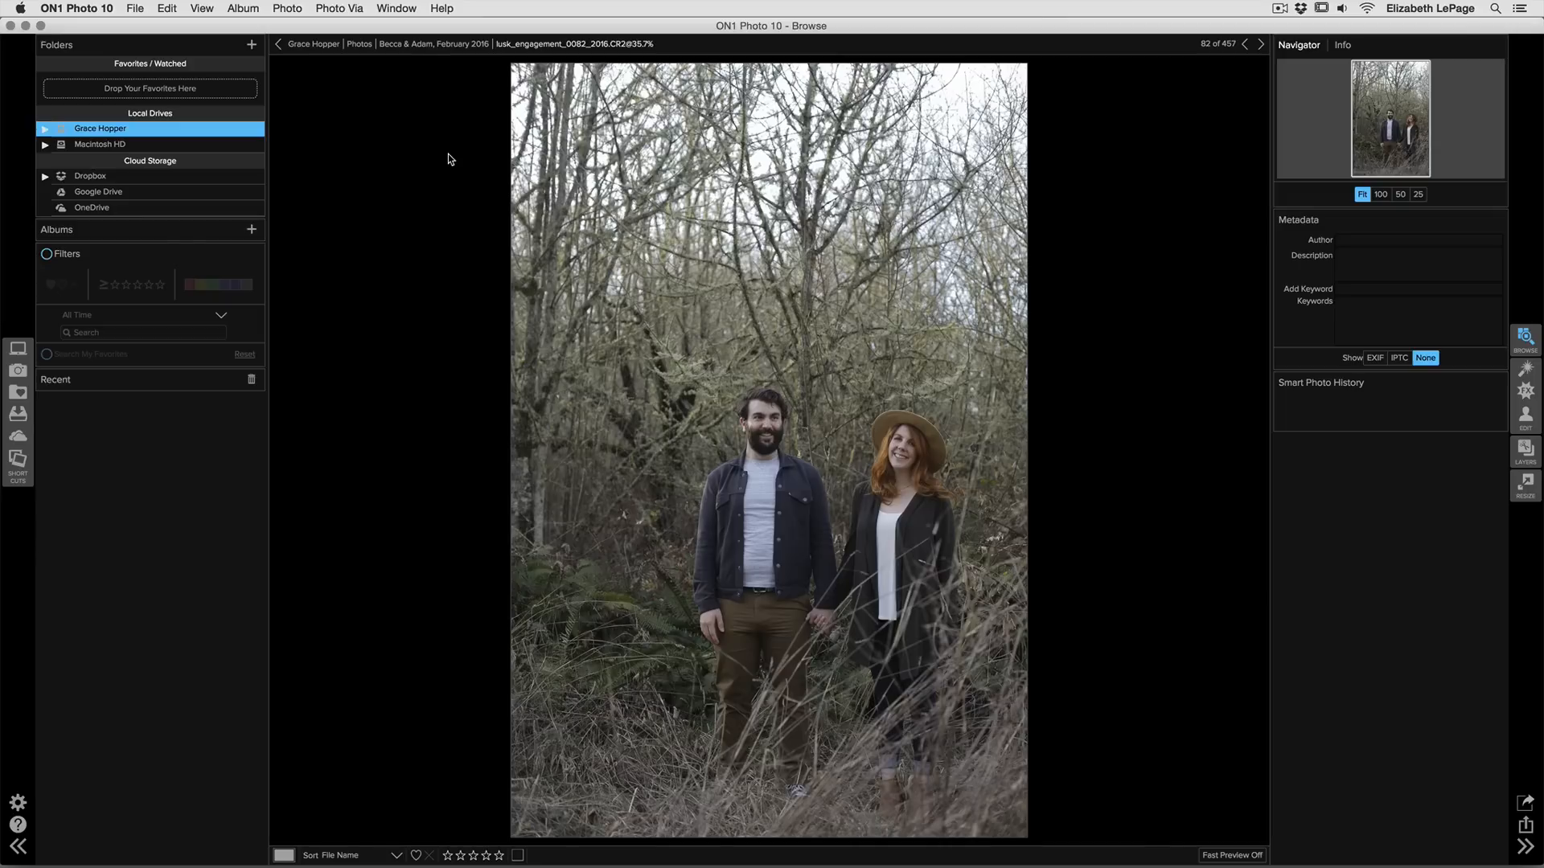
key("Right")
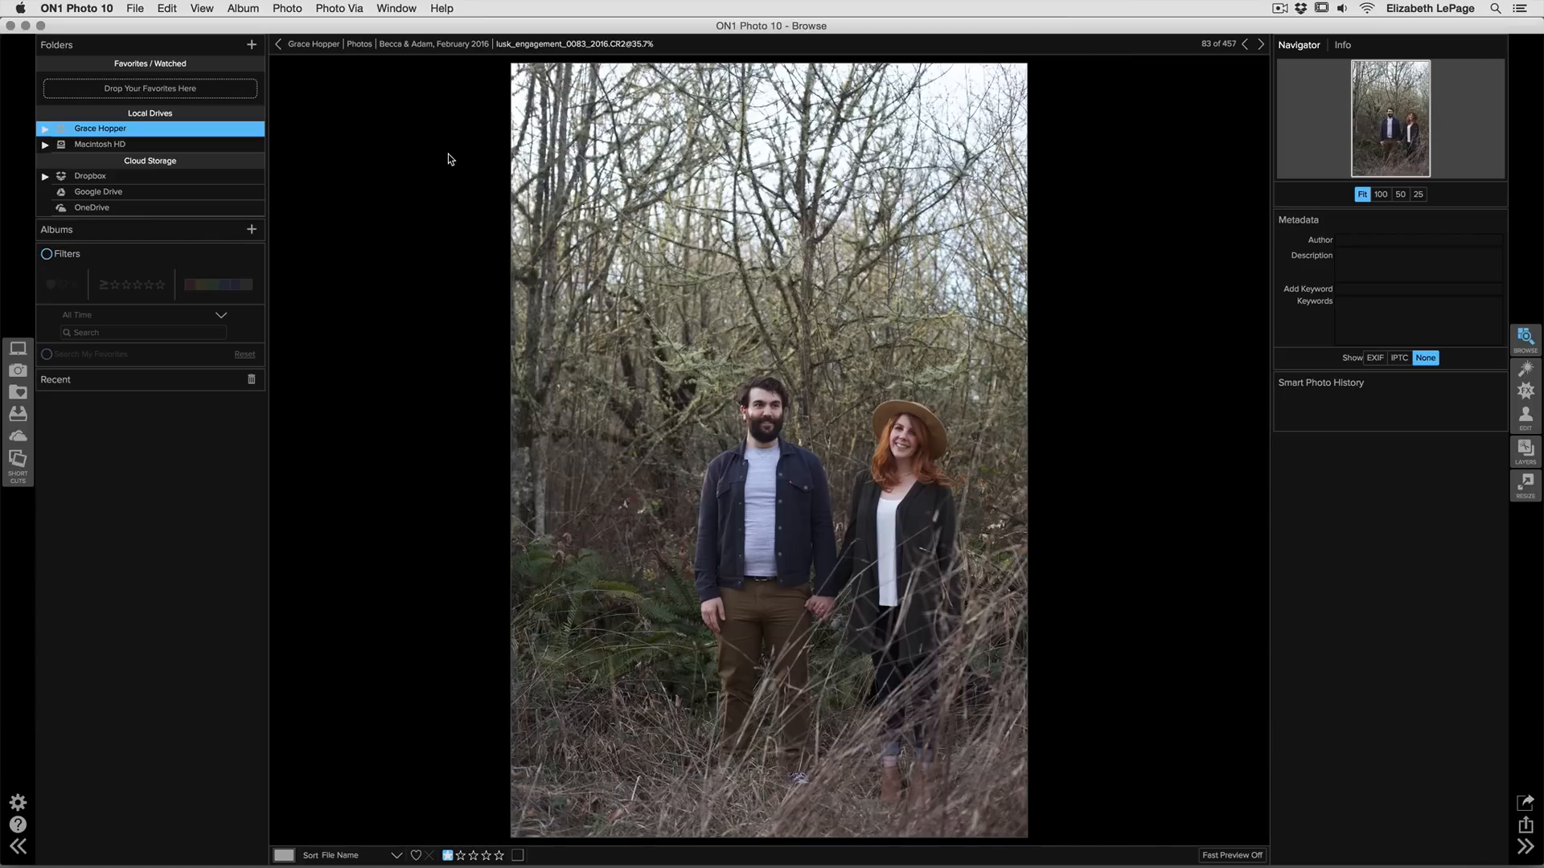
key("Right")
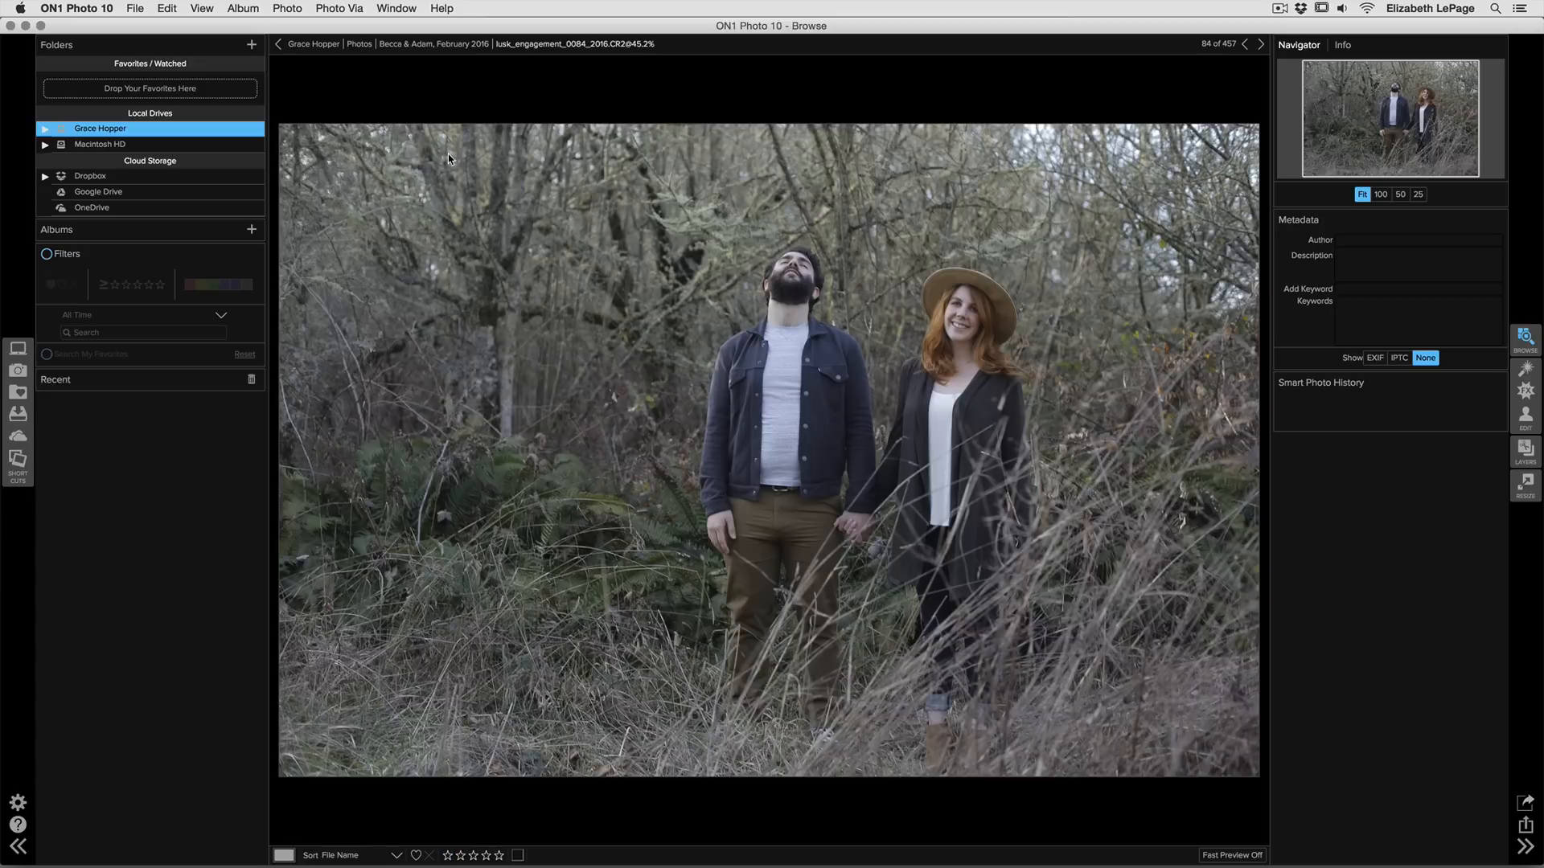
key("Right")
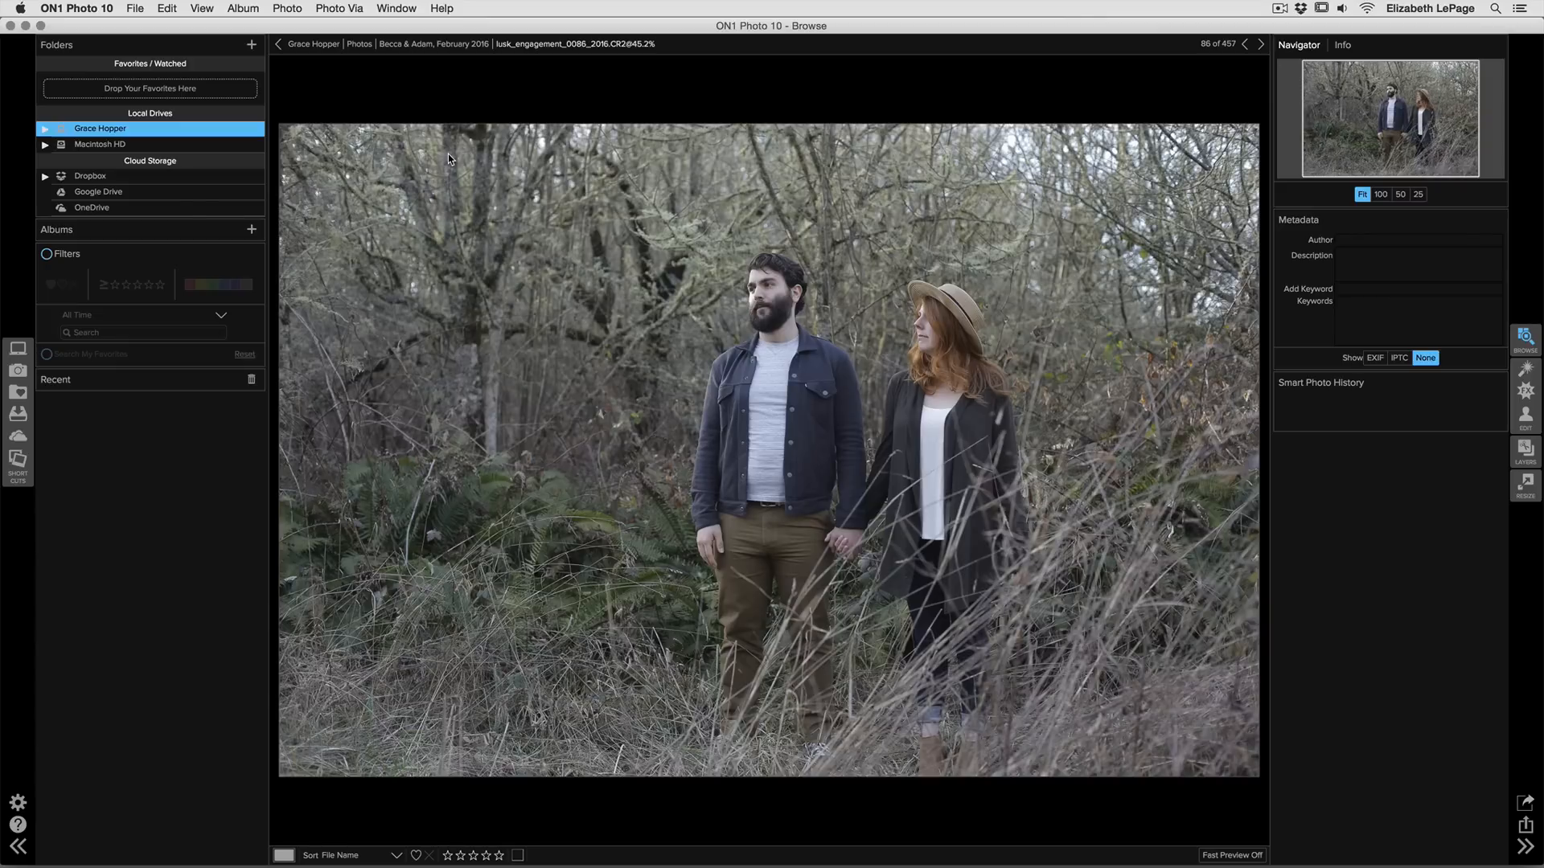
key("Right")
key("Right")
key("Right")
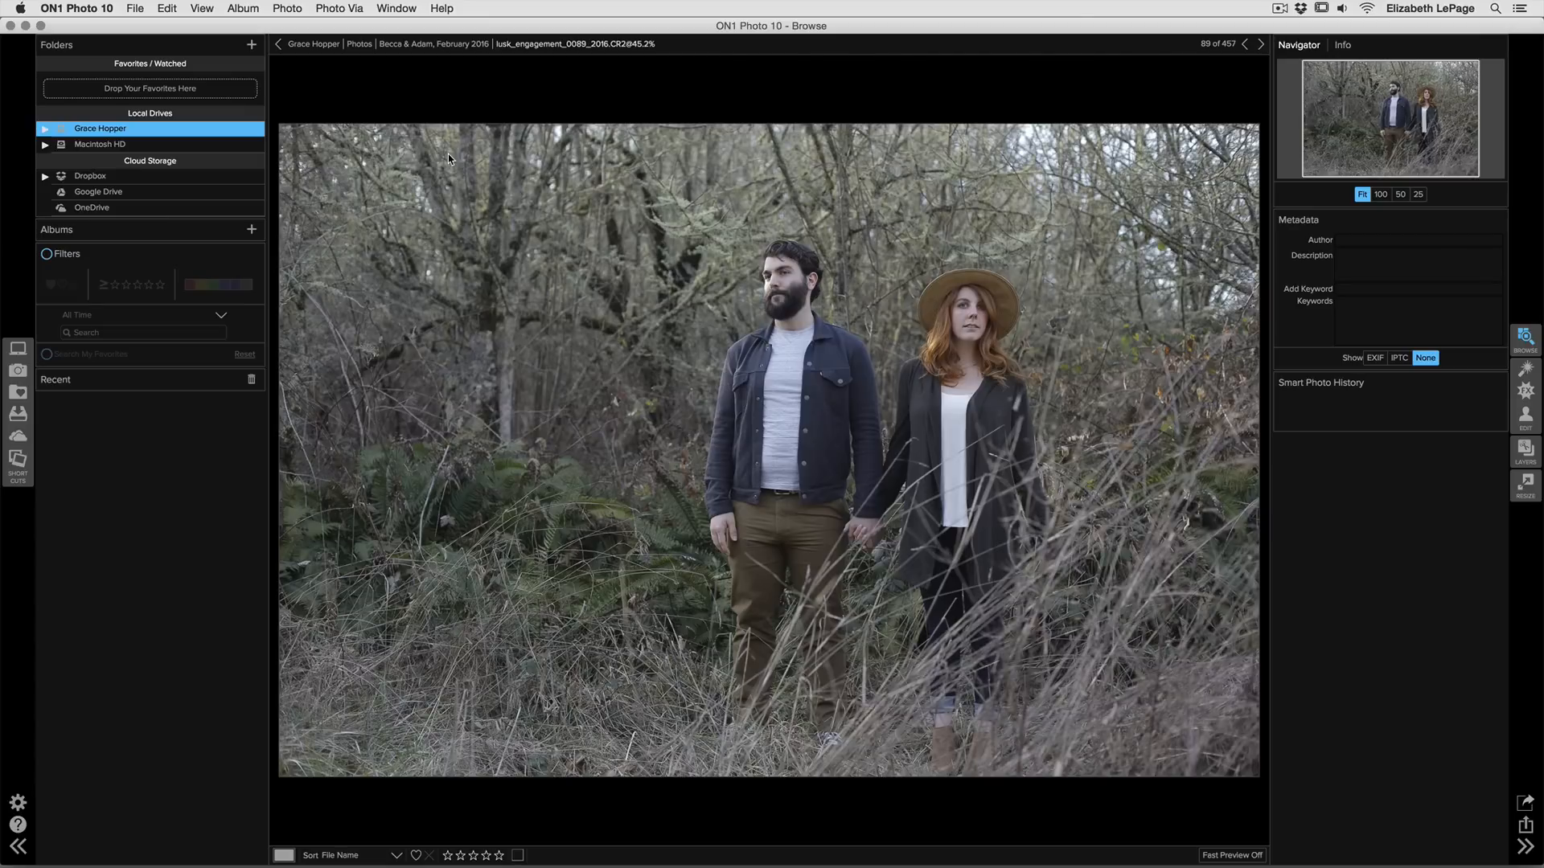
key("g")
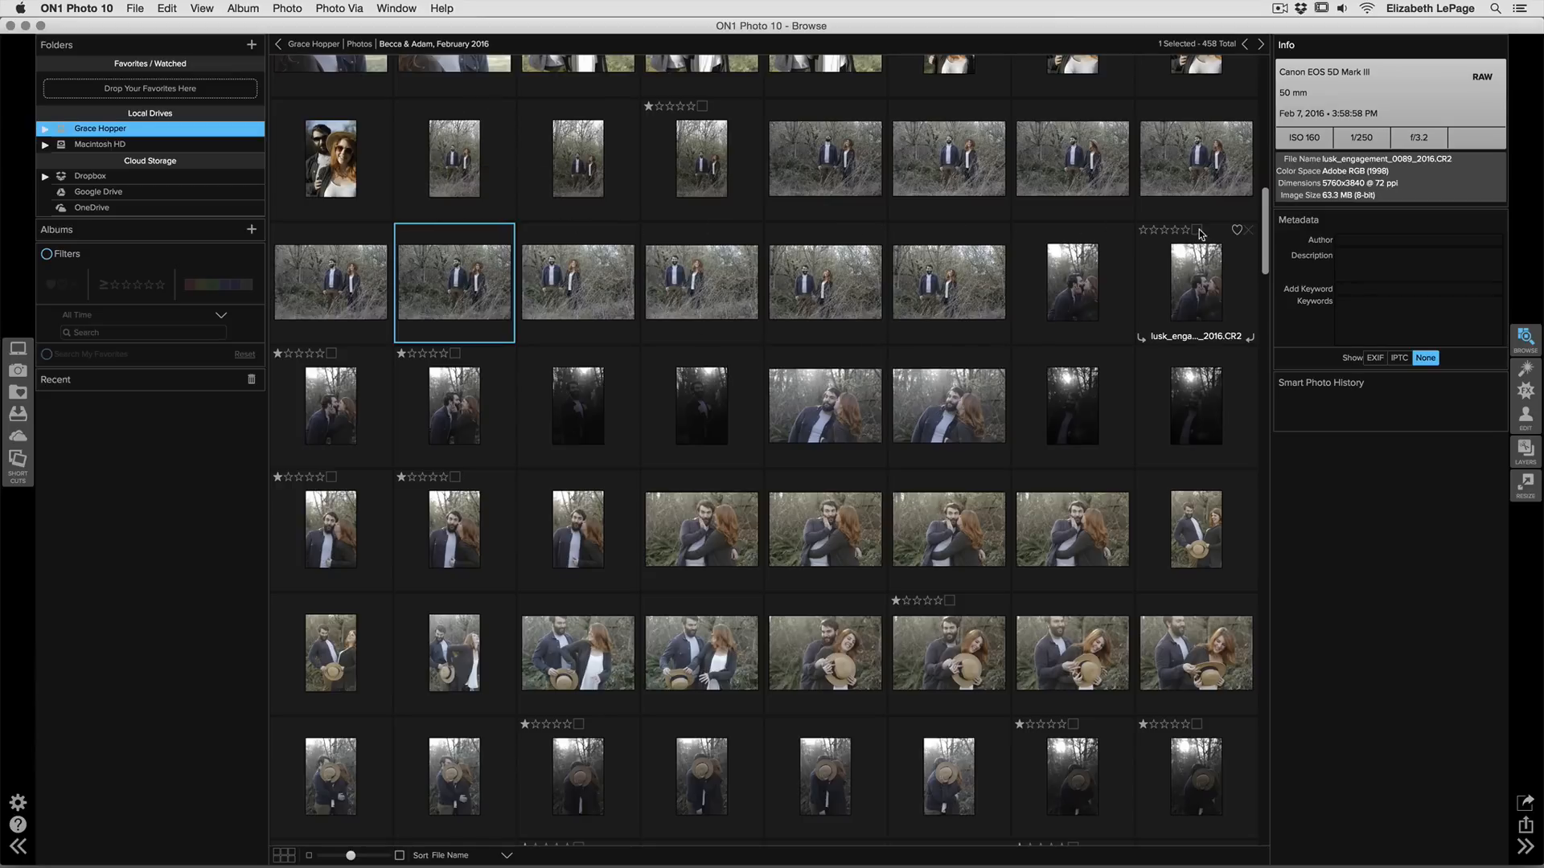
Step: Filter the photos to those rated one star or higher and rate lusk_engagement_0130_2016.CR2 two stars
left_click_drag(1264, 207, 1265, 259)
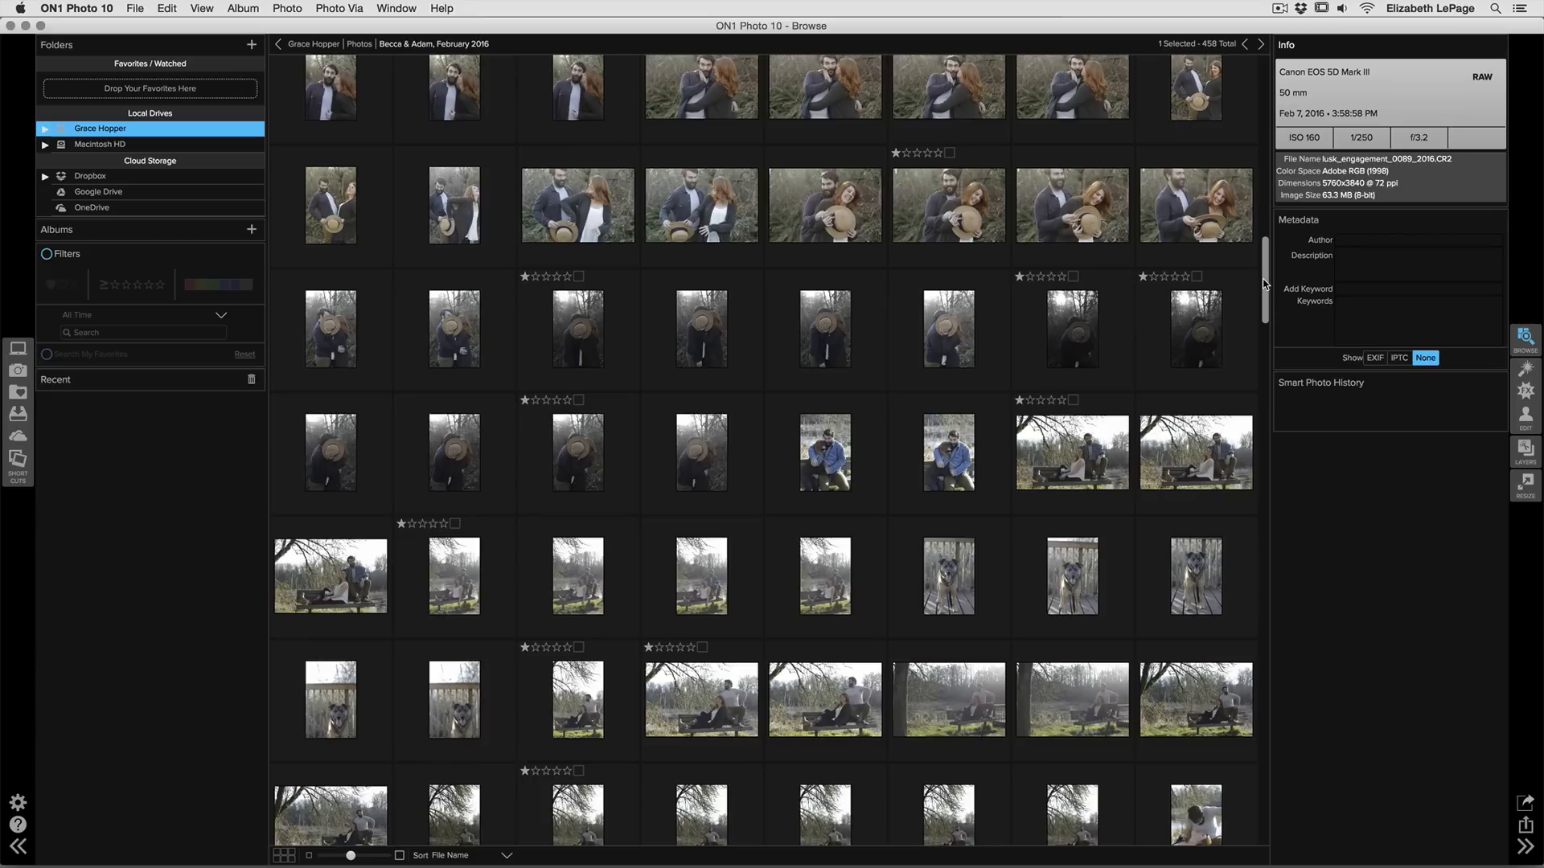
left_click_drag(1265, 284, 1265, 312)
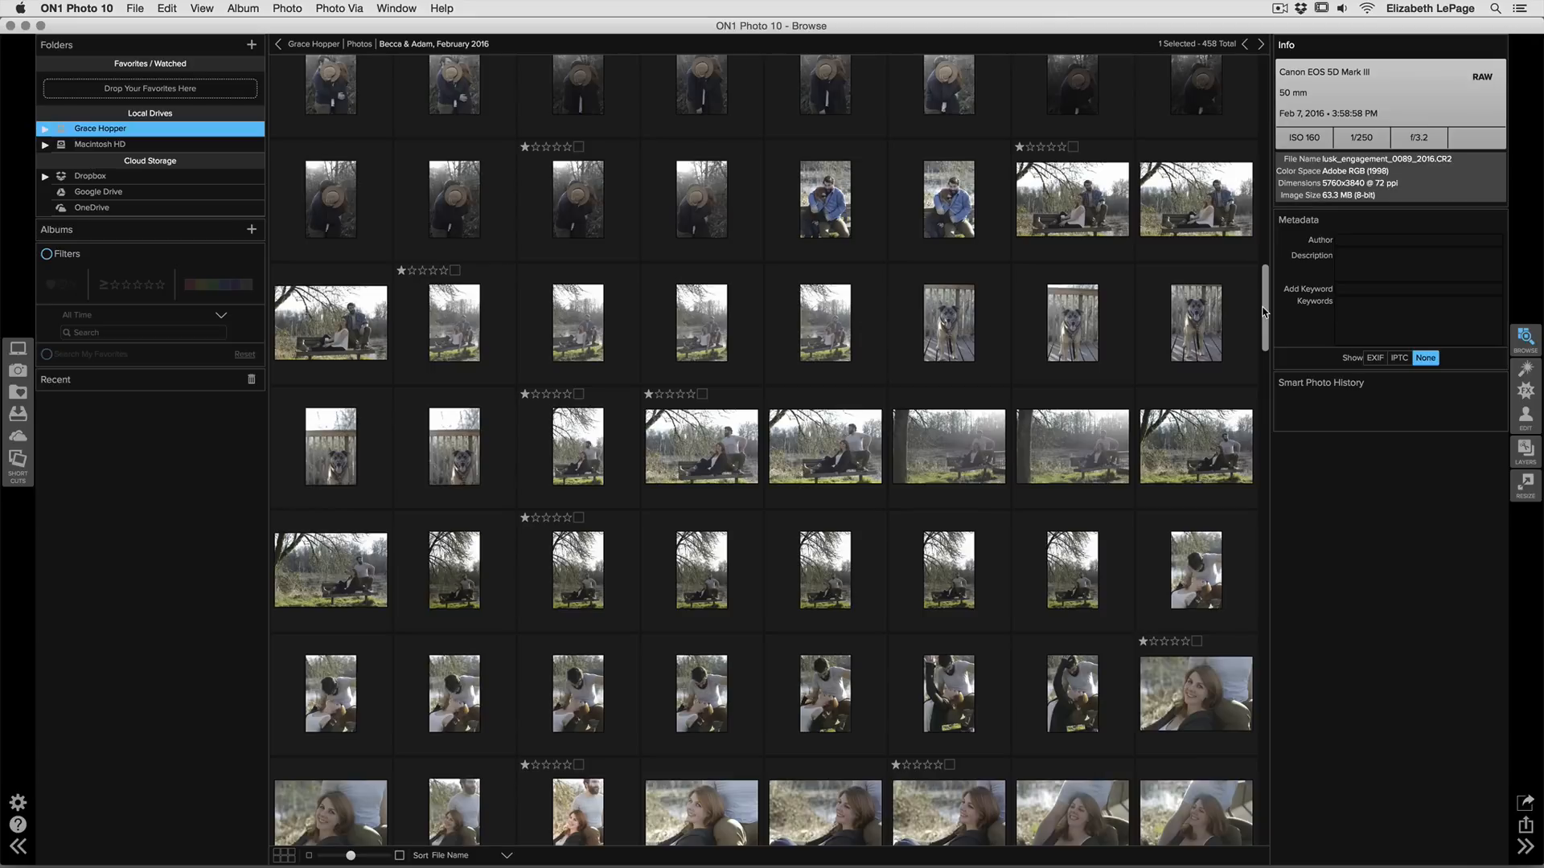
left_click(46, 255)
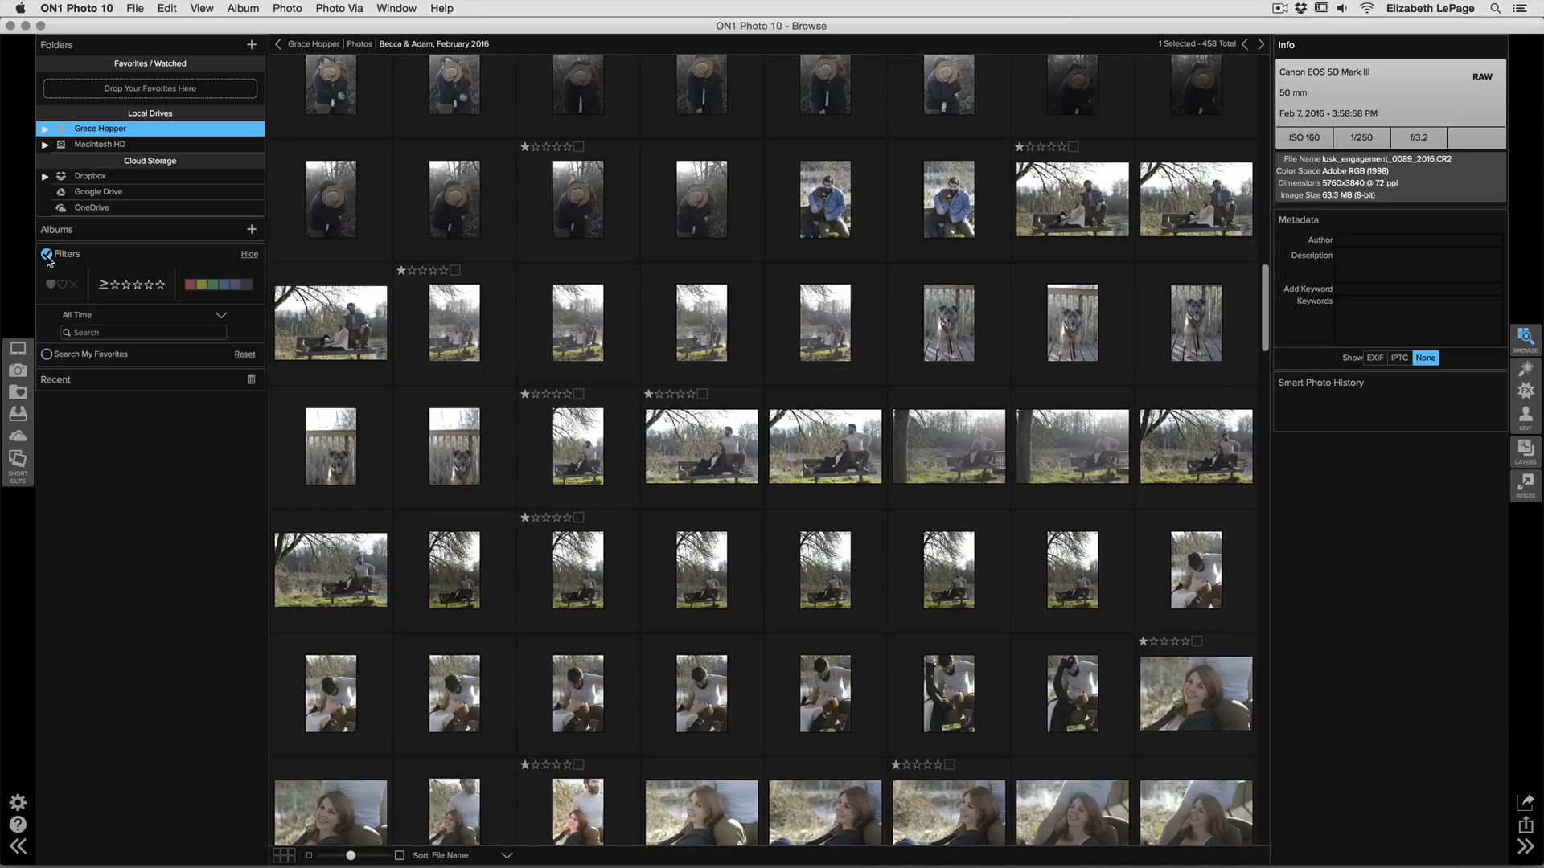
left_click(116, 287)
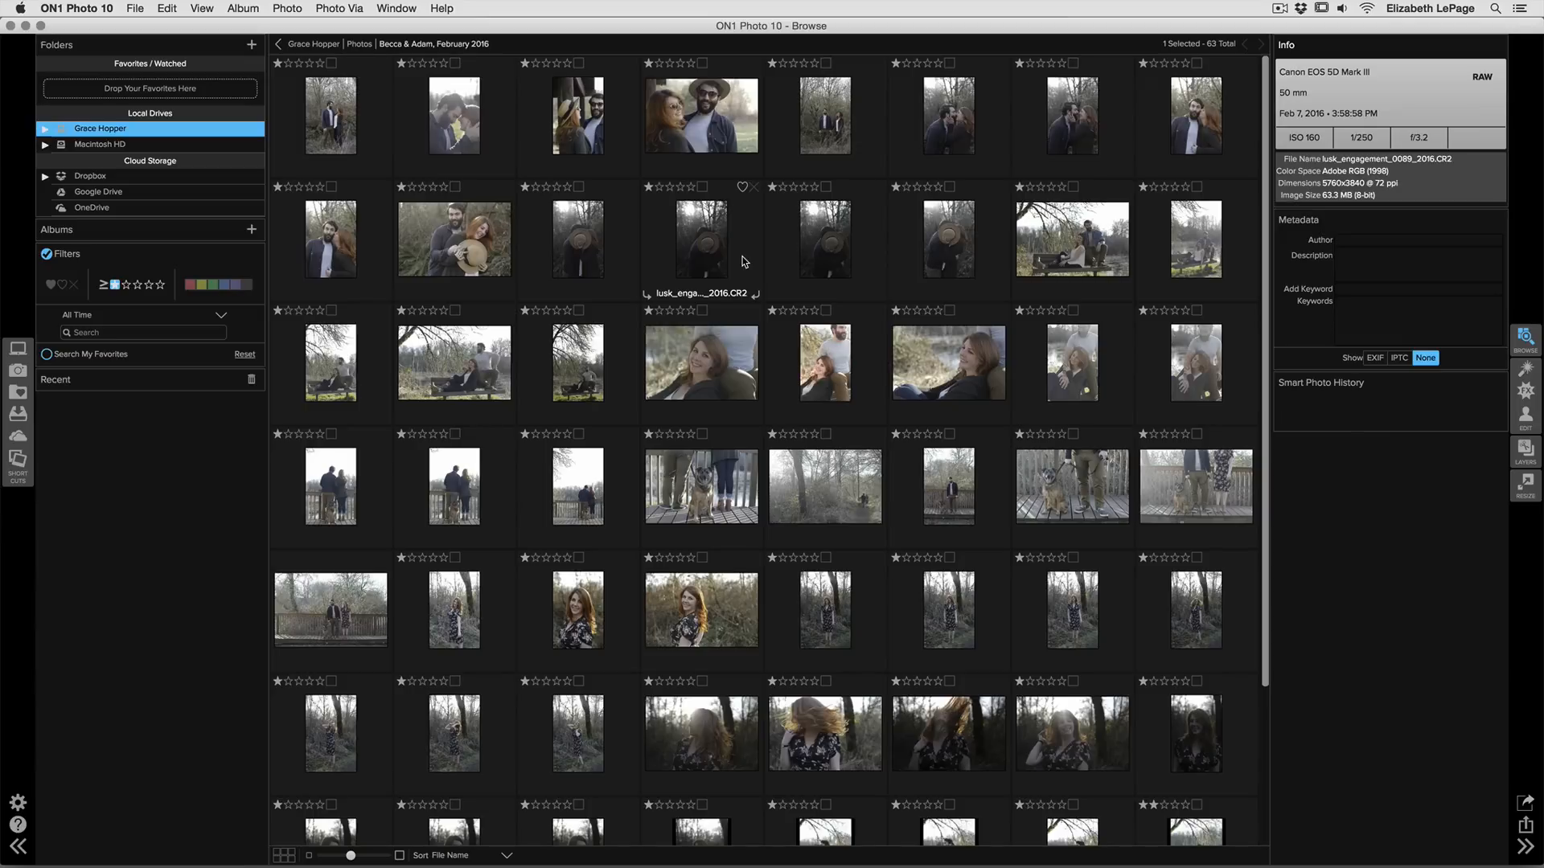
left_click(943, 233)
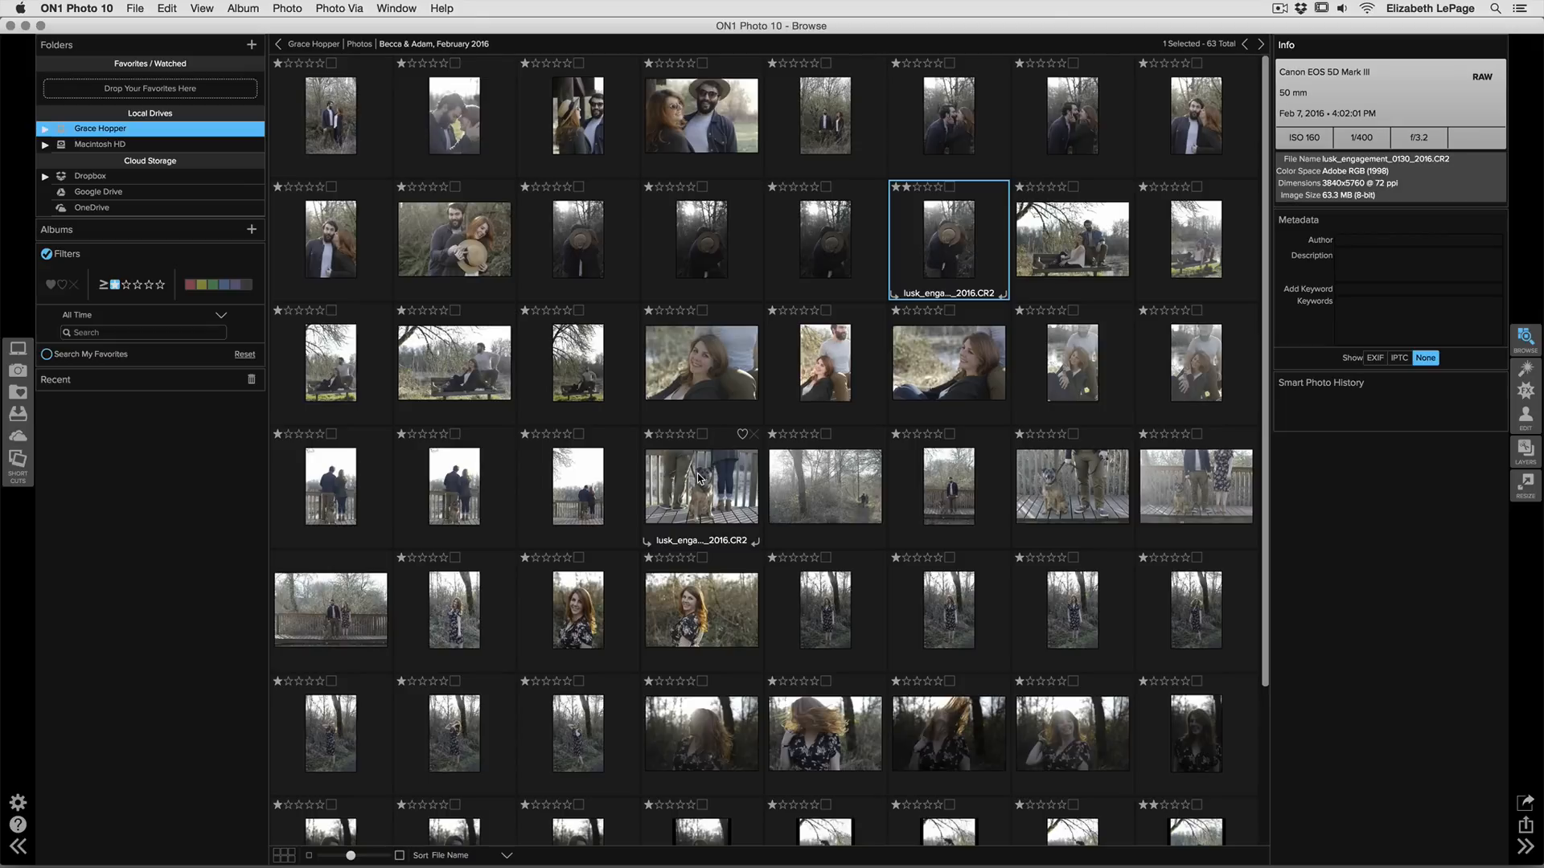
Step: Open lusk_engagement_0170_2016.jpg for portrait retouching as a re-editable Photoshop copy in Adobe RGB (1998), 16-bit, 300 pixels/inch
left_click(821, 372)
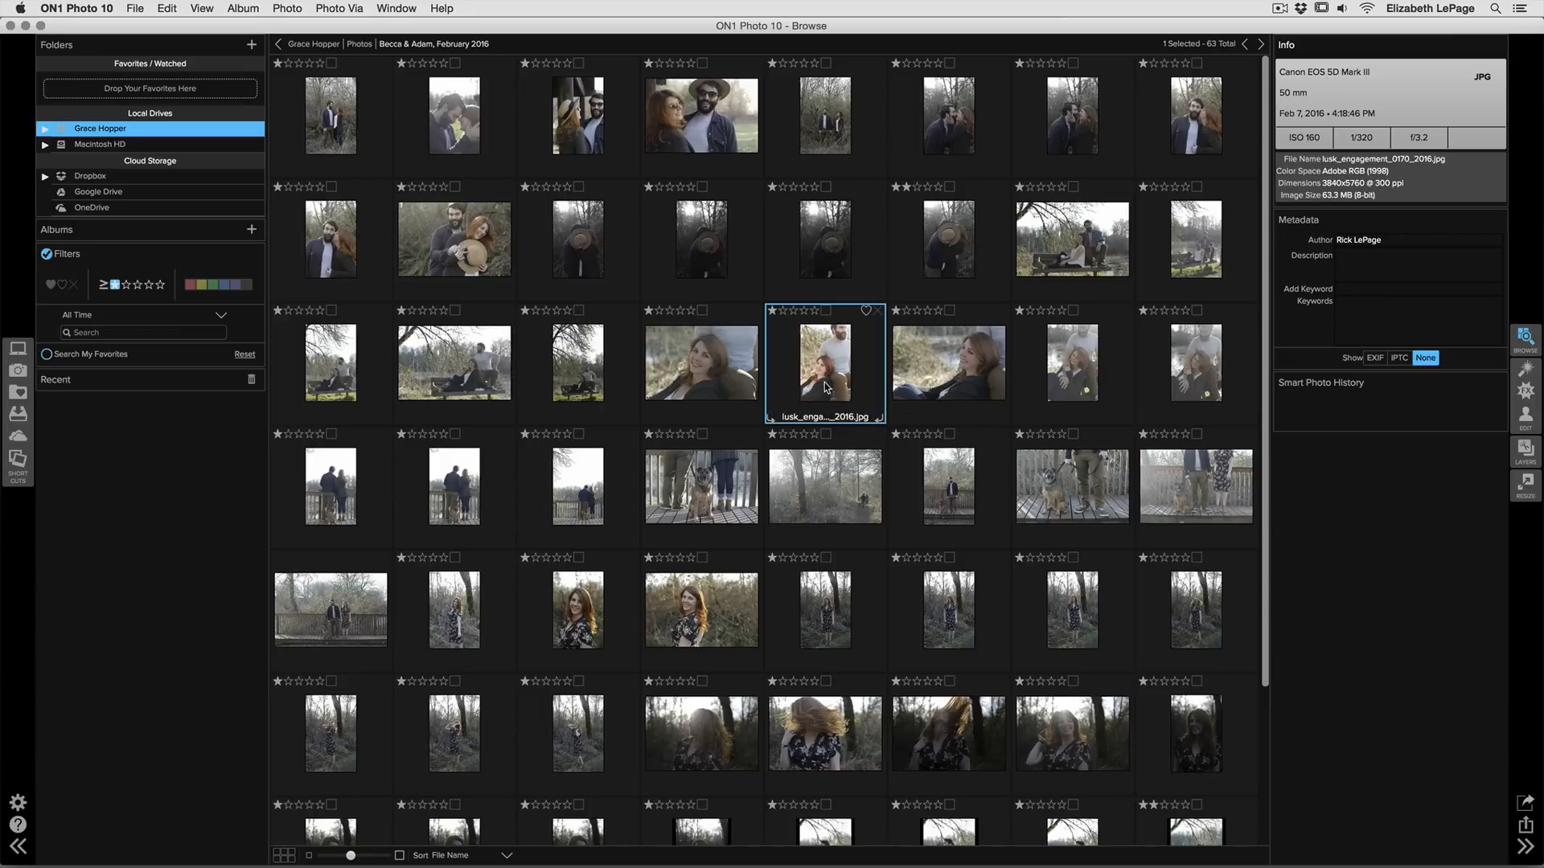
left_click(1525, 418)
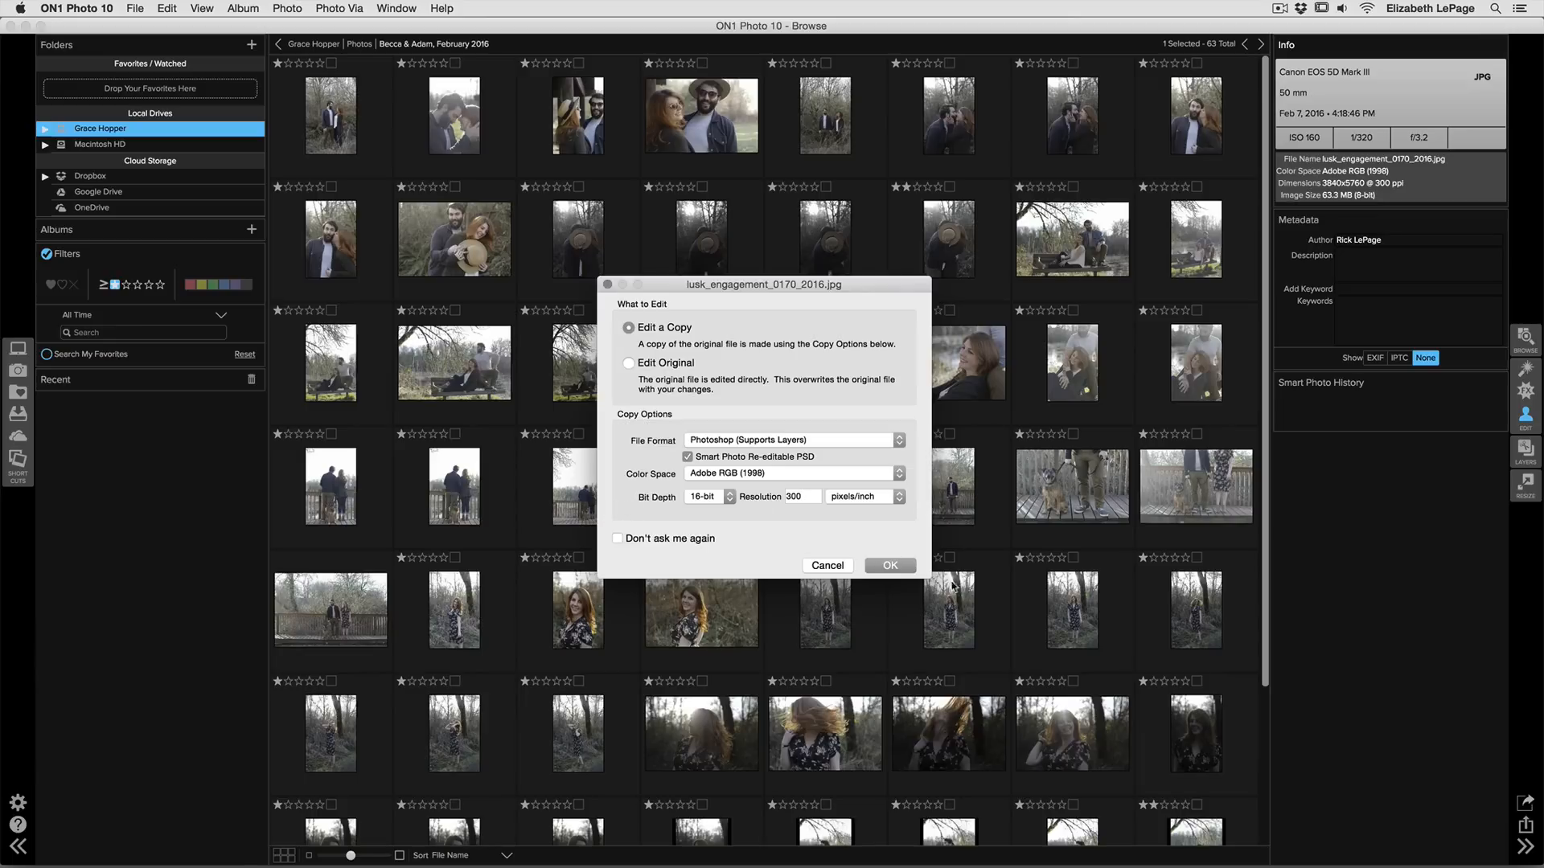
left_click(899, 568)
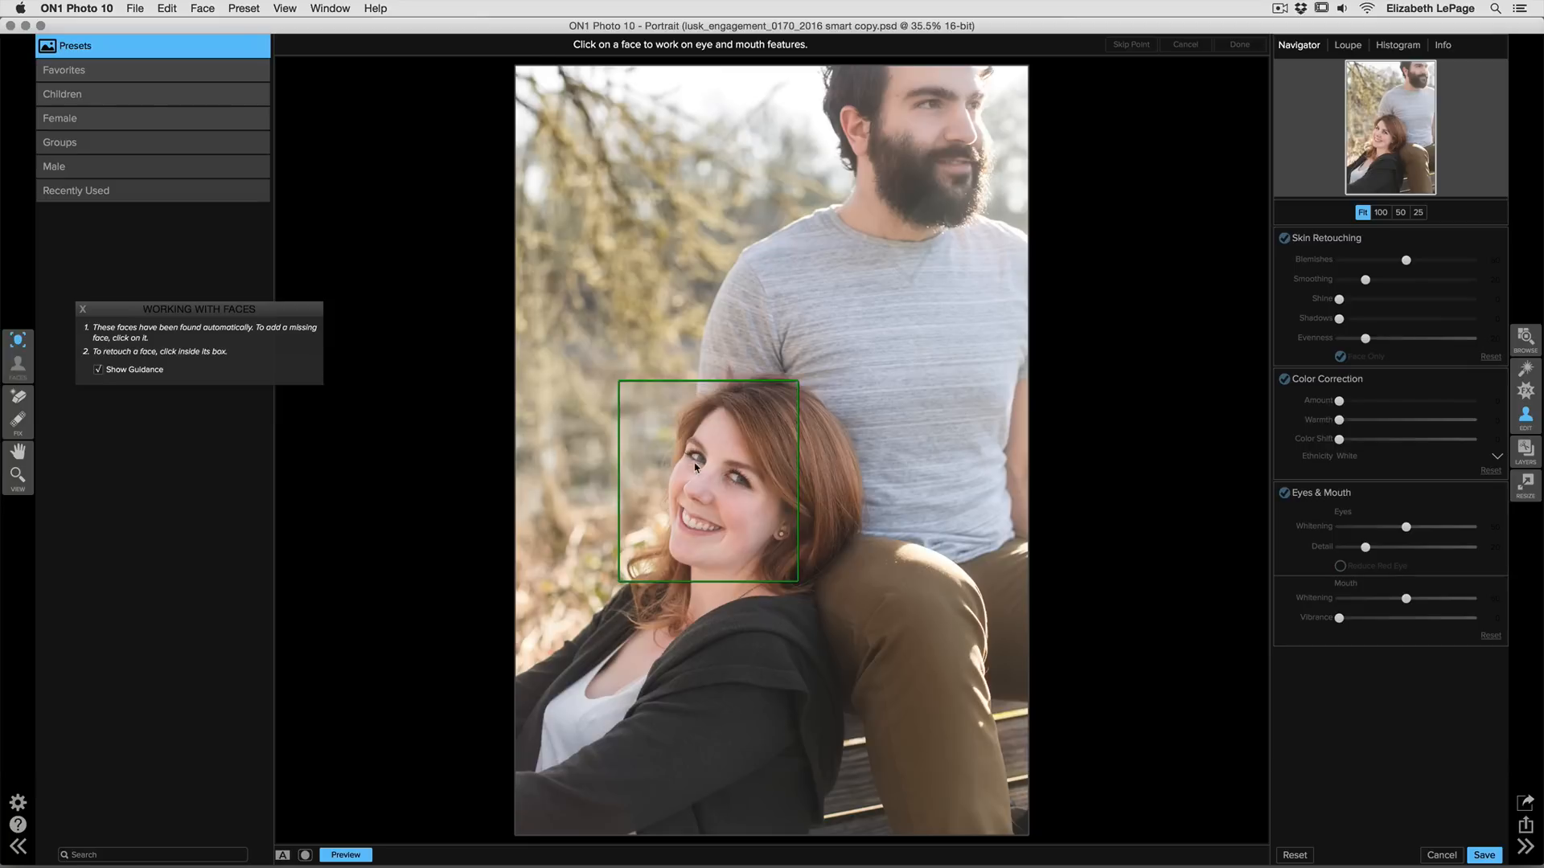
Step: Choose the woman's face for retouching, mark the centers of both eyes and both mouth corners, and finish the point placement
left_click(737, 518)
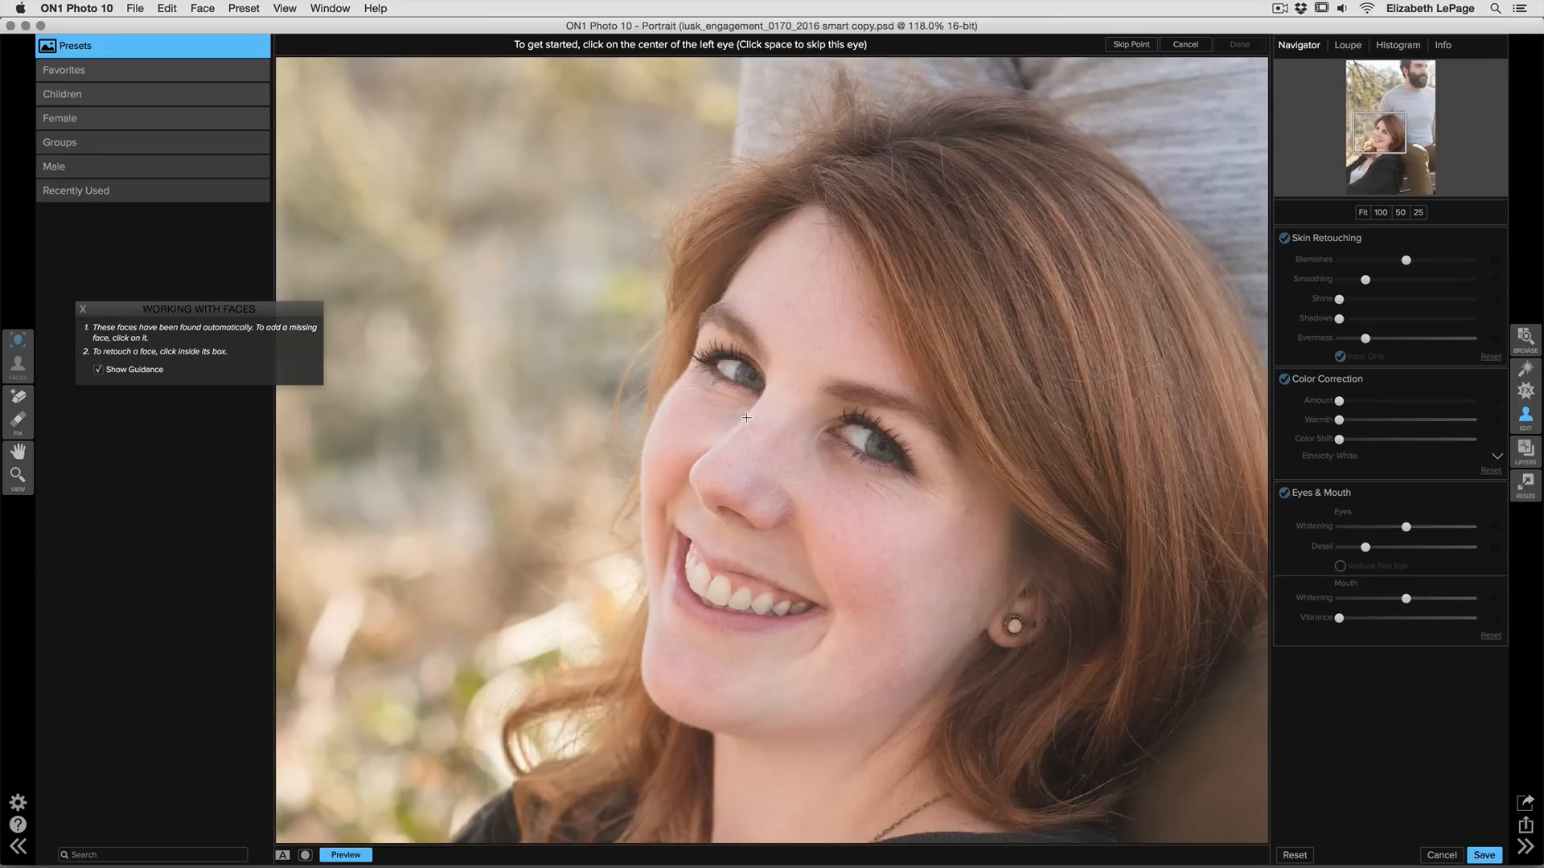
left_click(752, 377)
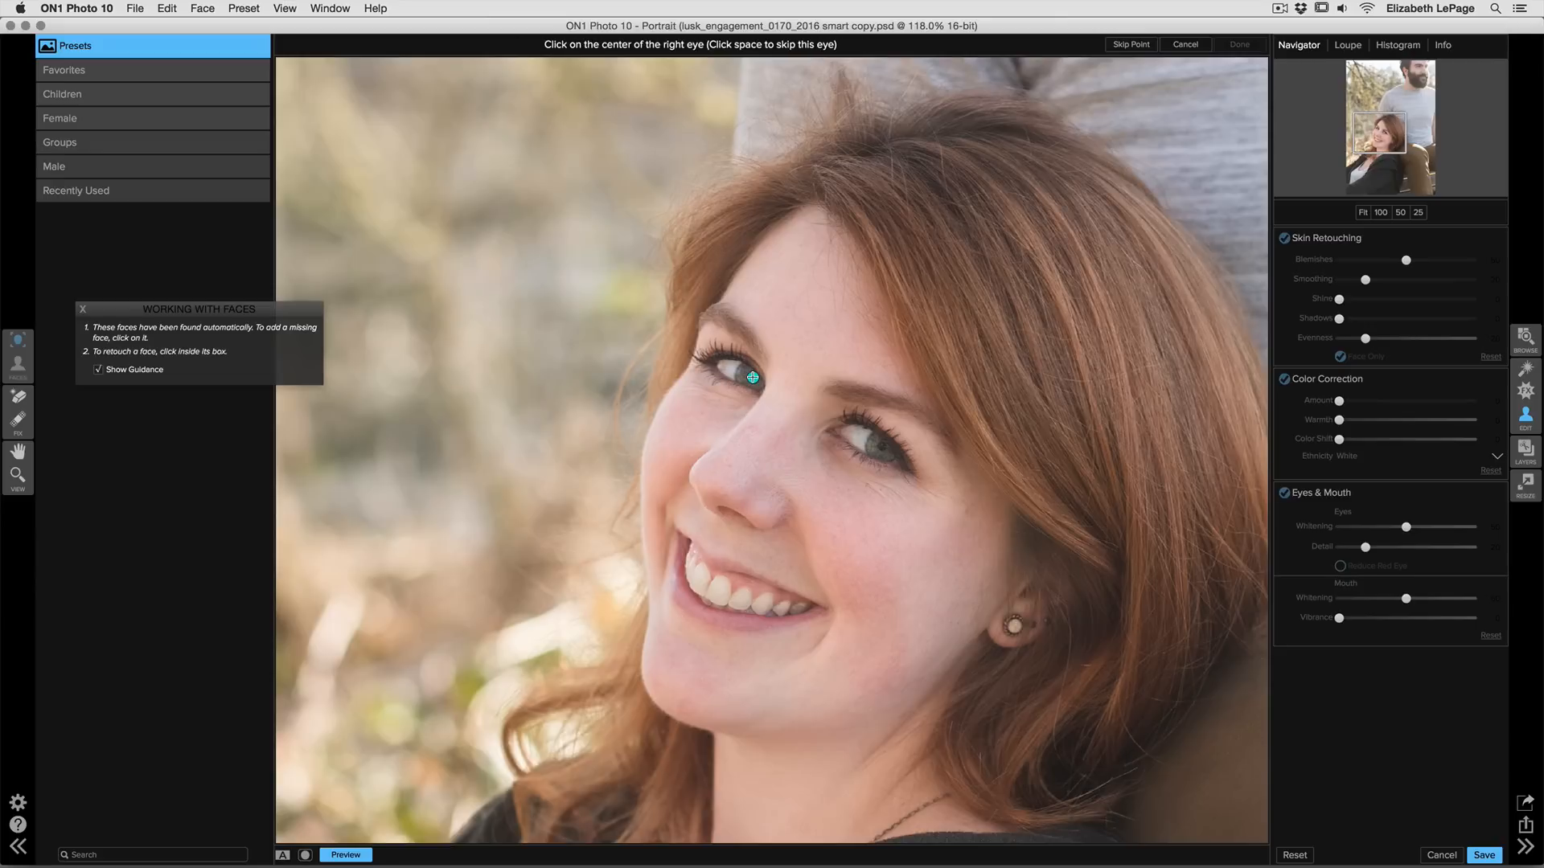
left_click(881, 446)
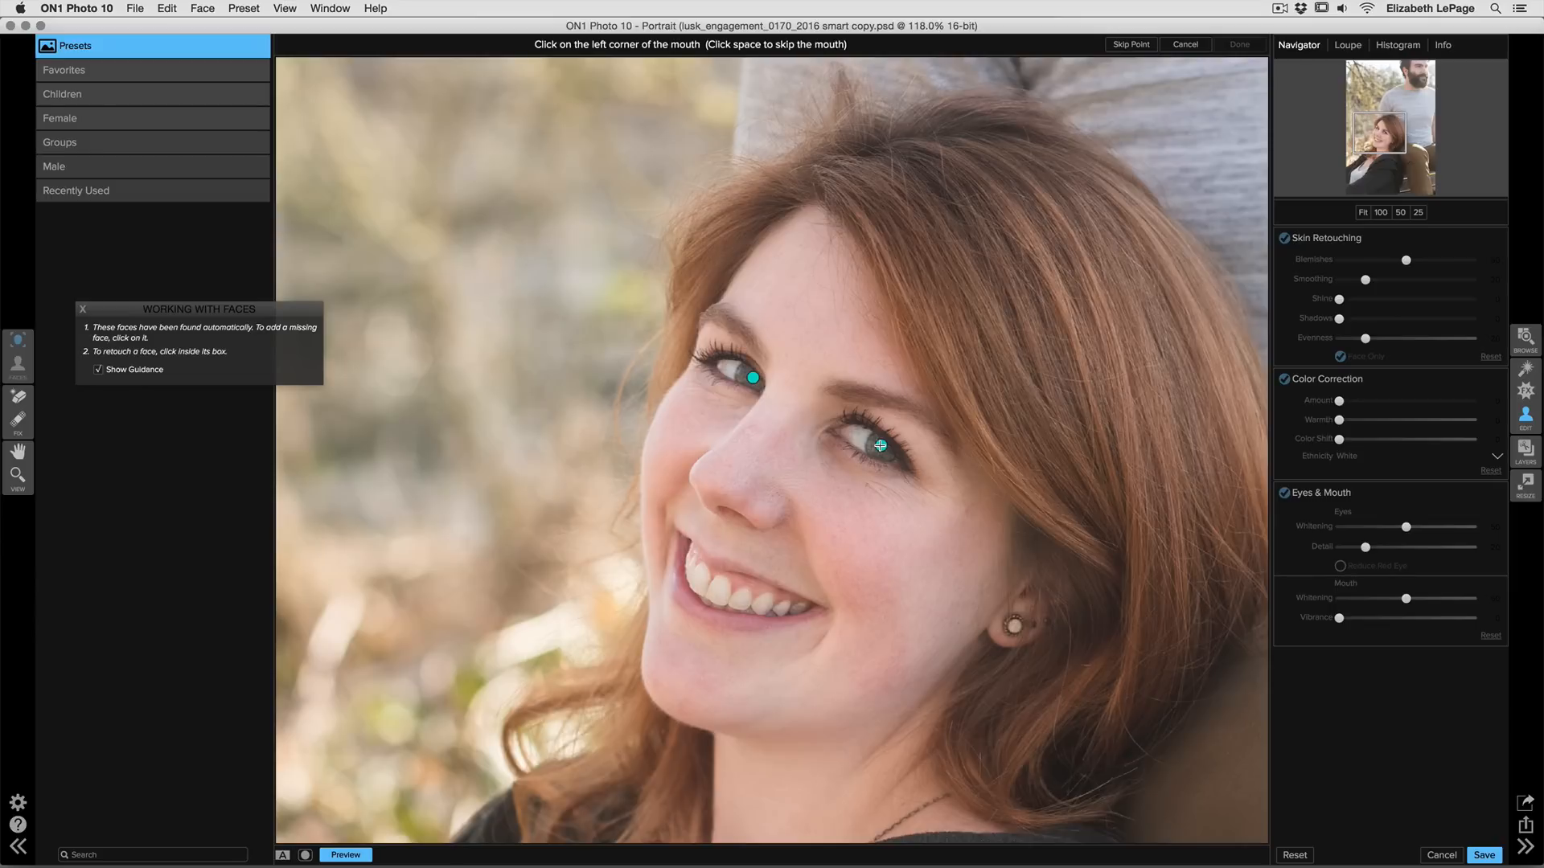
left_click(675, 528)
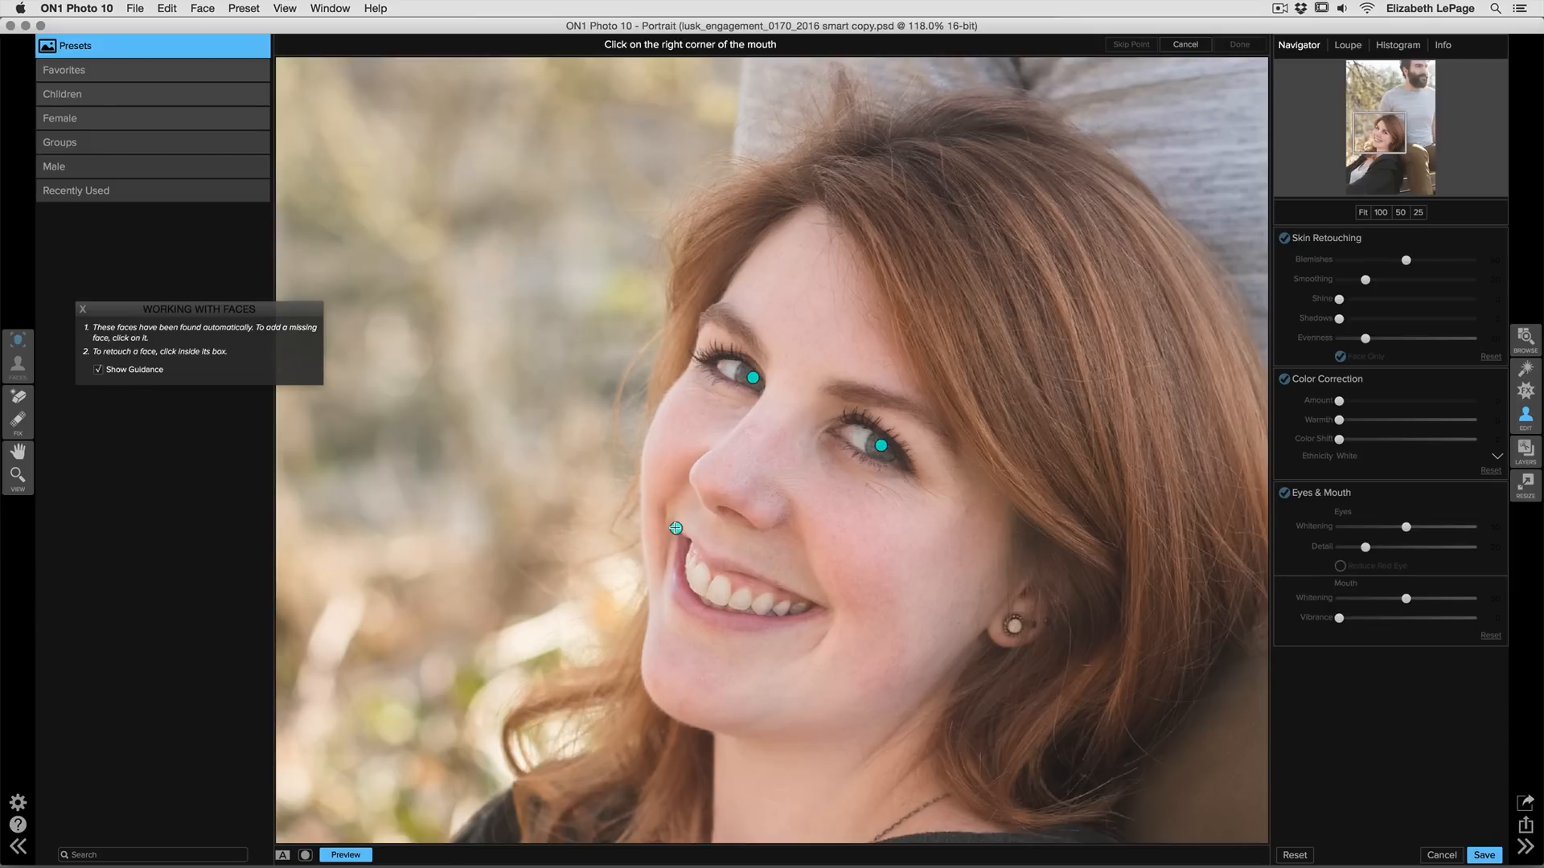
left_click(824, 611)
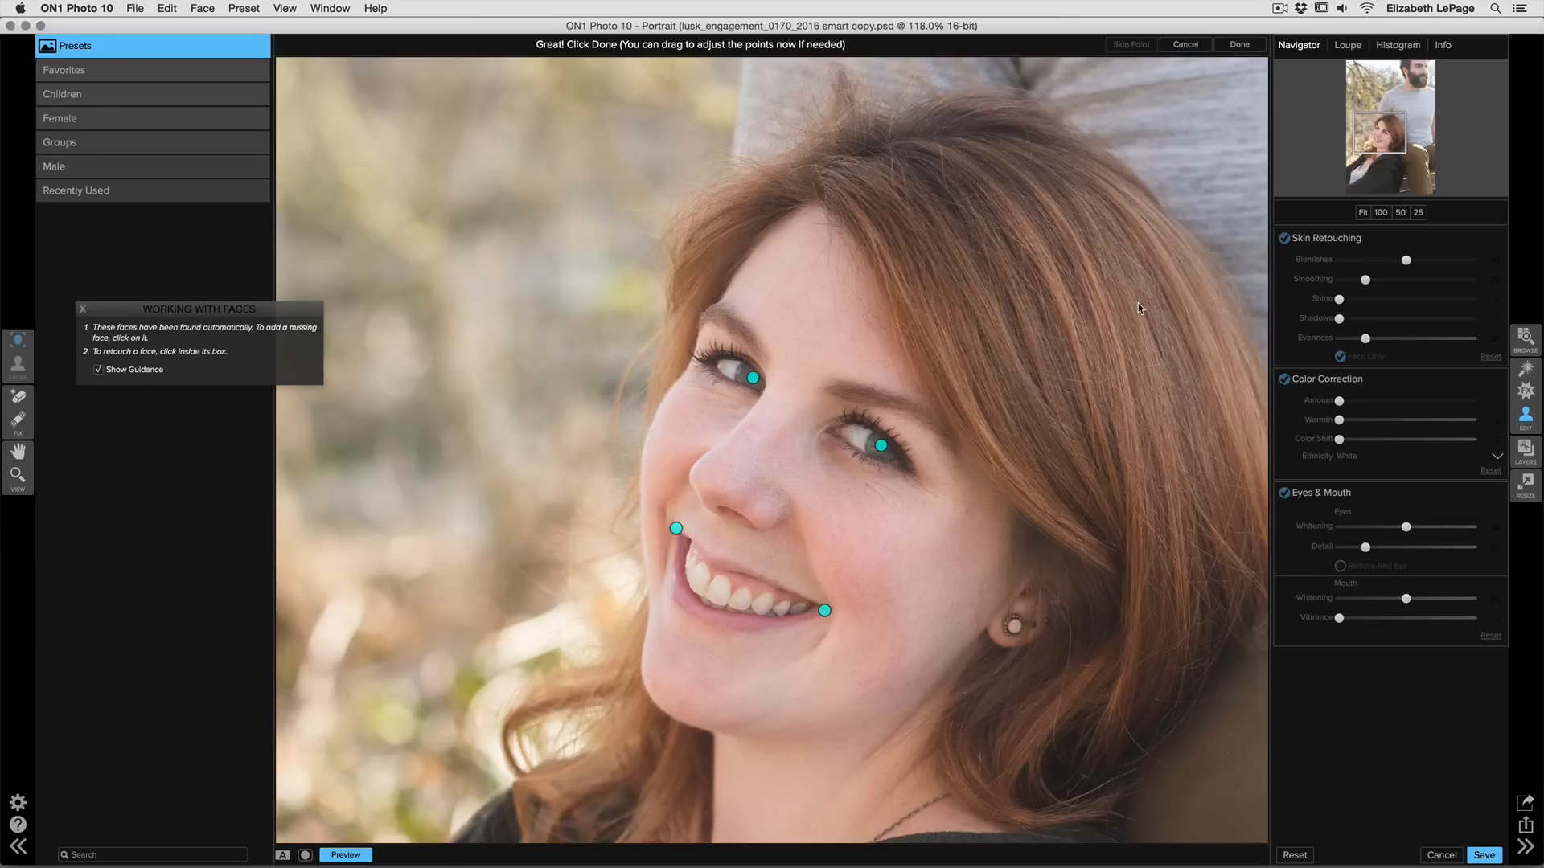
left_click(1241, 46)
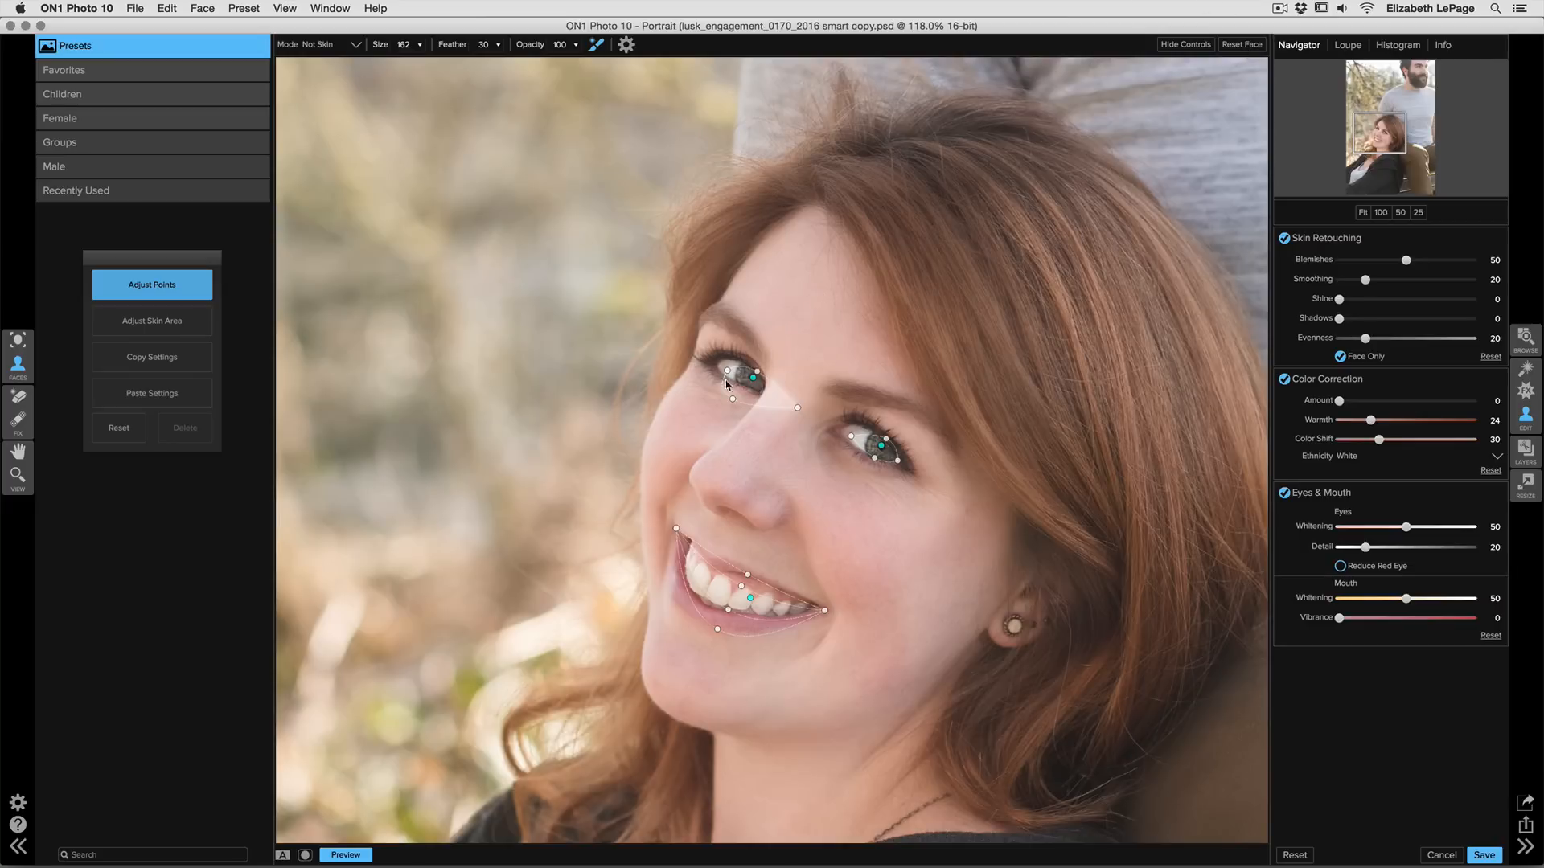
Step: Fit the face control points to the outlines of the woman's eyes and to the lower edges of her lips and teeth
left_click_drag(727, 373, 708, 362)
left_click_drag(753, 370, 749, 363)
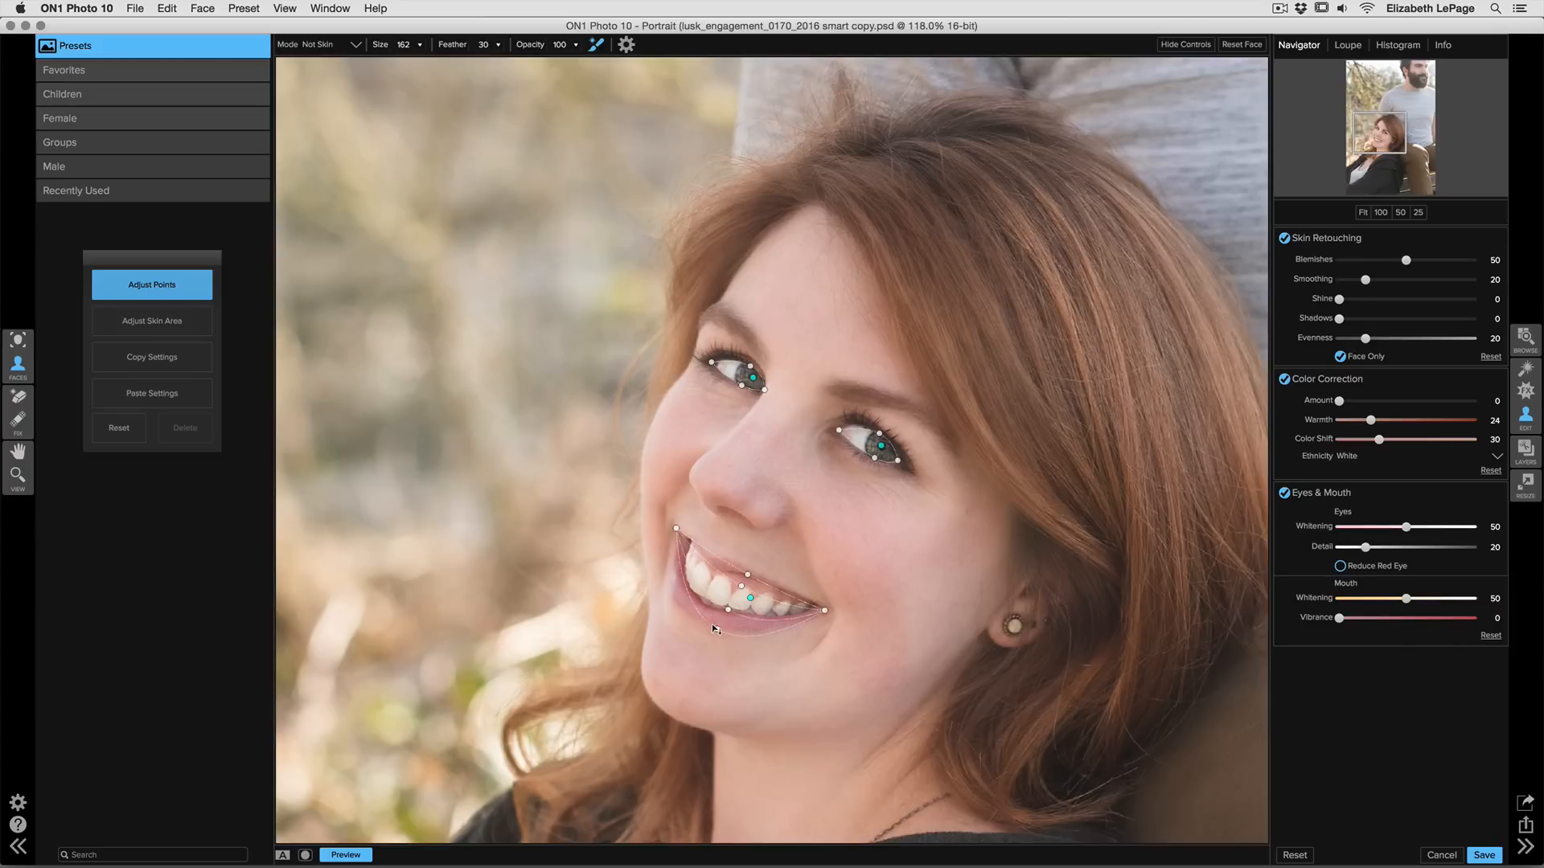
left_click_drag(712, 624, 688, 616)
left_click_drag(728, 610, 707, 606)
Step: Refine the woman's skin area by brushing out her hair, eyes, brows and the background and adding back the chin edge with Add to Skin
left_click(185, 325)
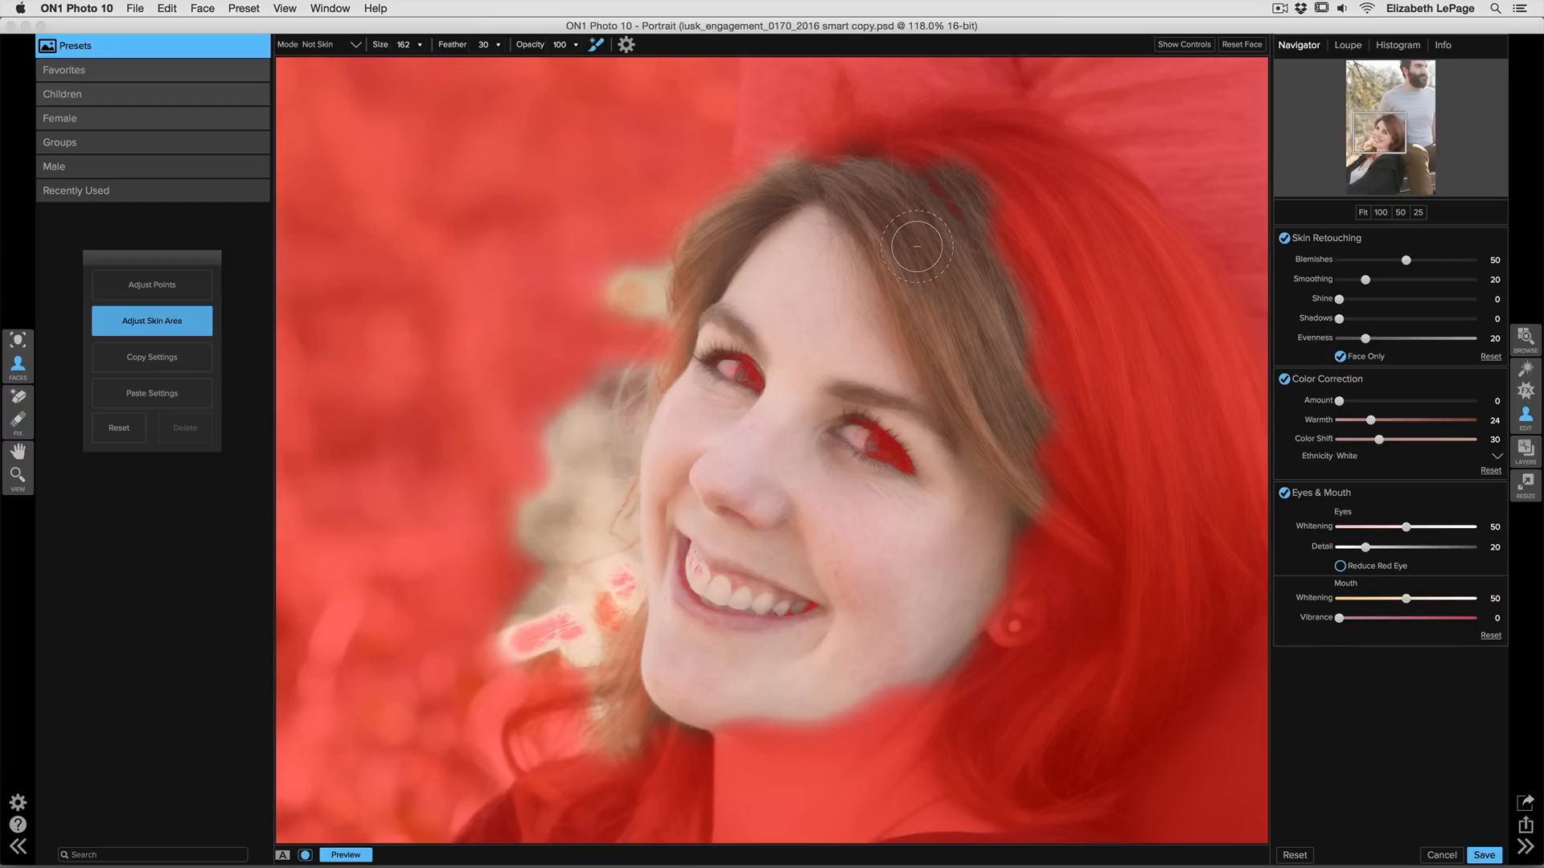
mouse_move(917, 246)
left_mouse_down()
mouse_move(850, 165)
mouse_move(1016, 210)
mouse_move(922, 168)
left_mouse_up()
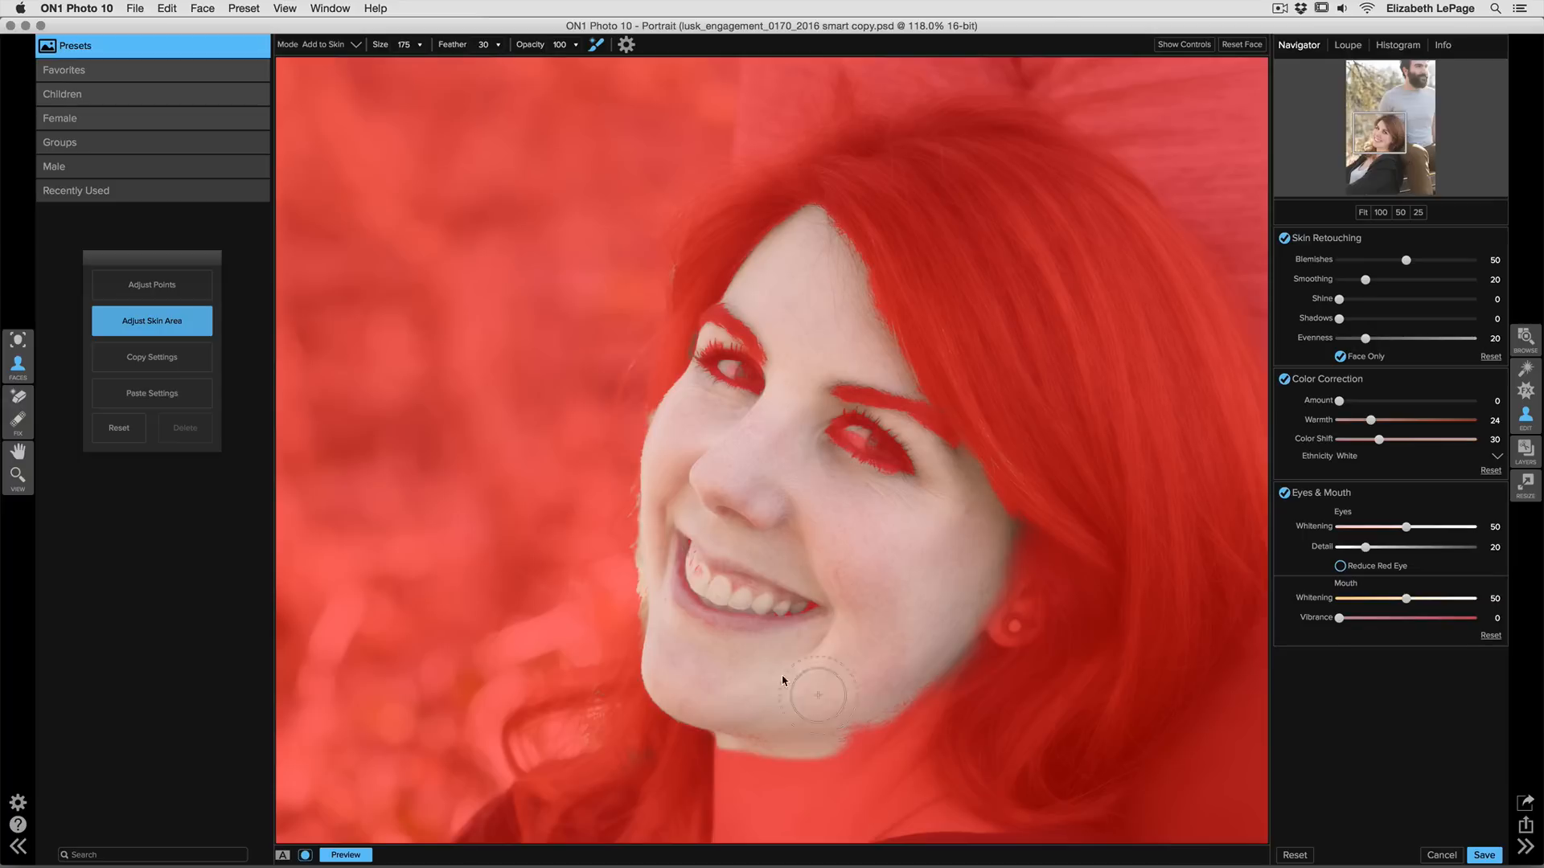
left_click(200, 288)
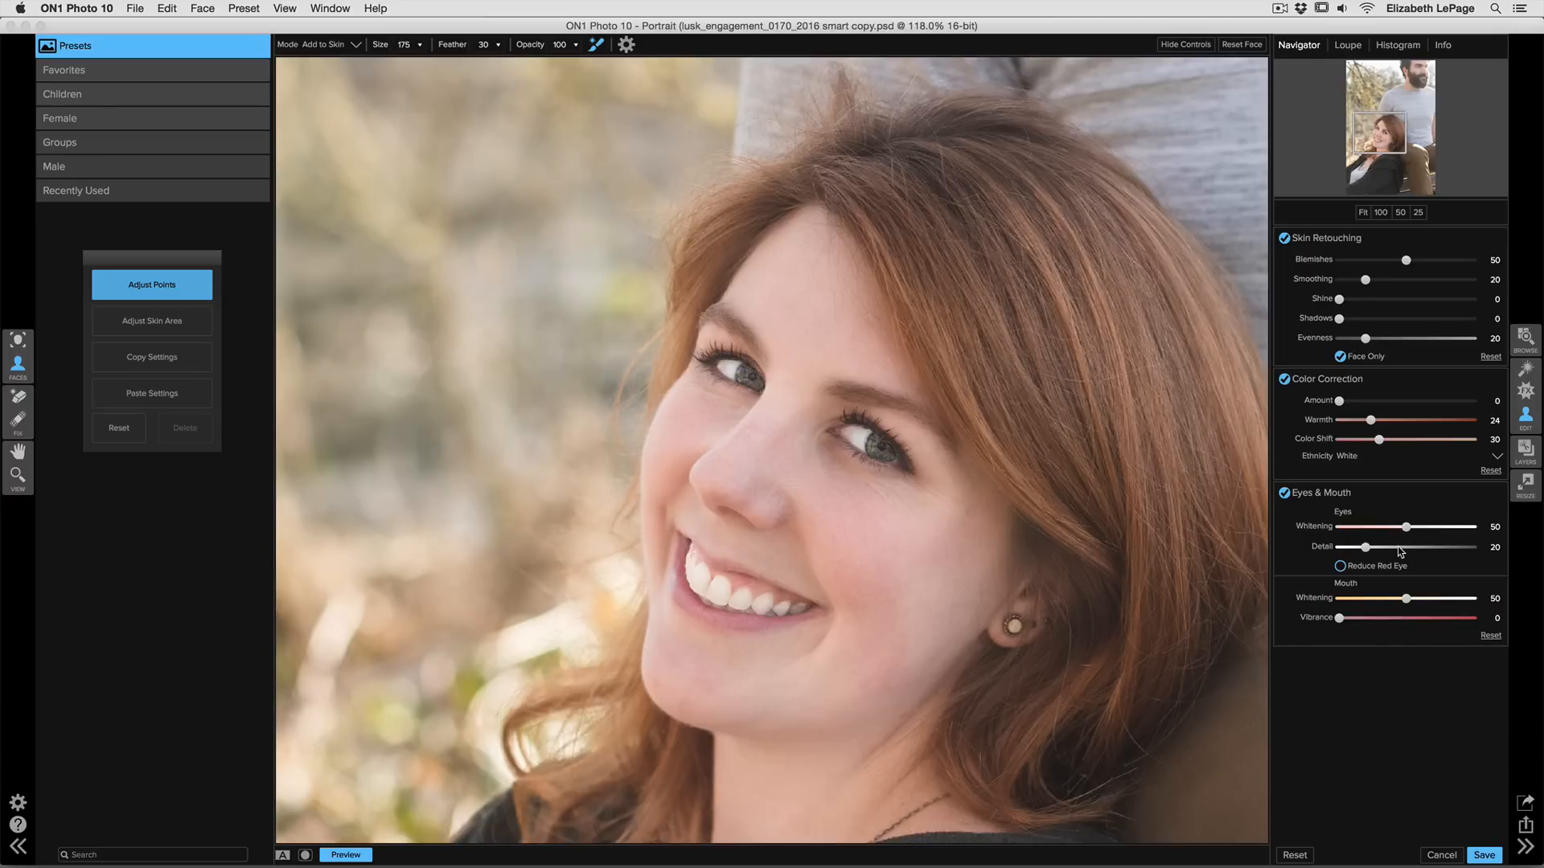
Step: Compare the retouched face with the original by toggling the preview, and set the skin Evenness to 32
key("super+p")
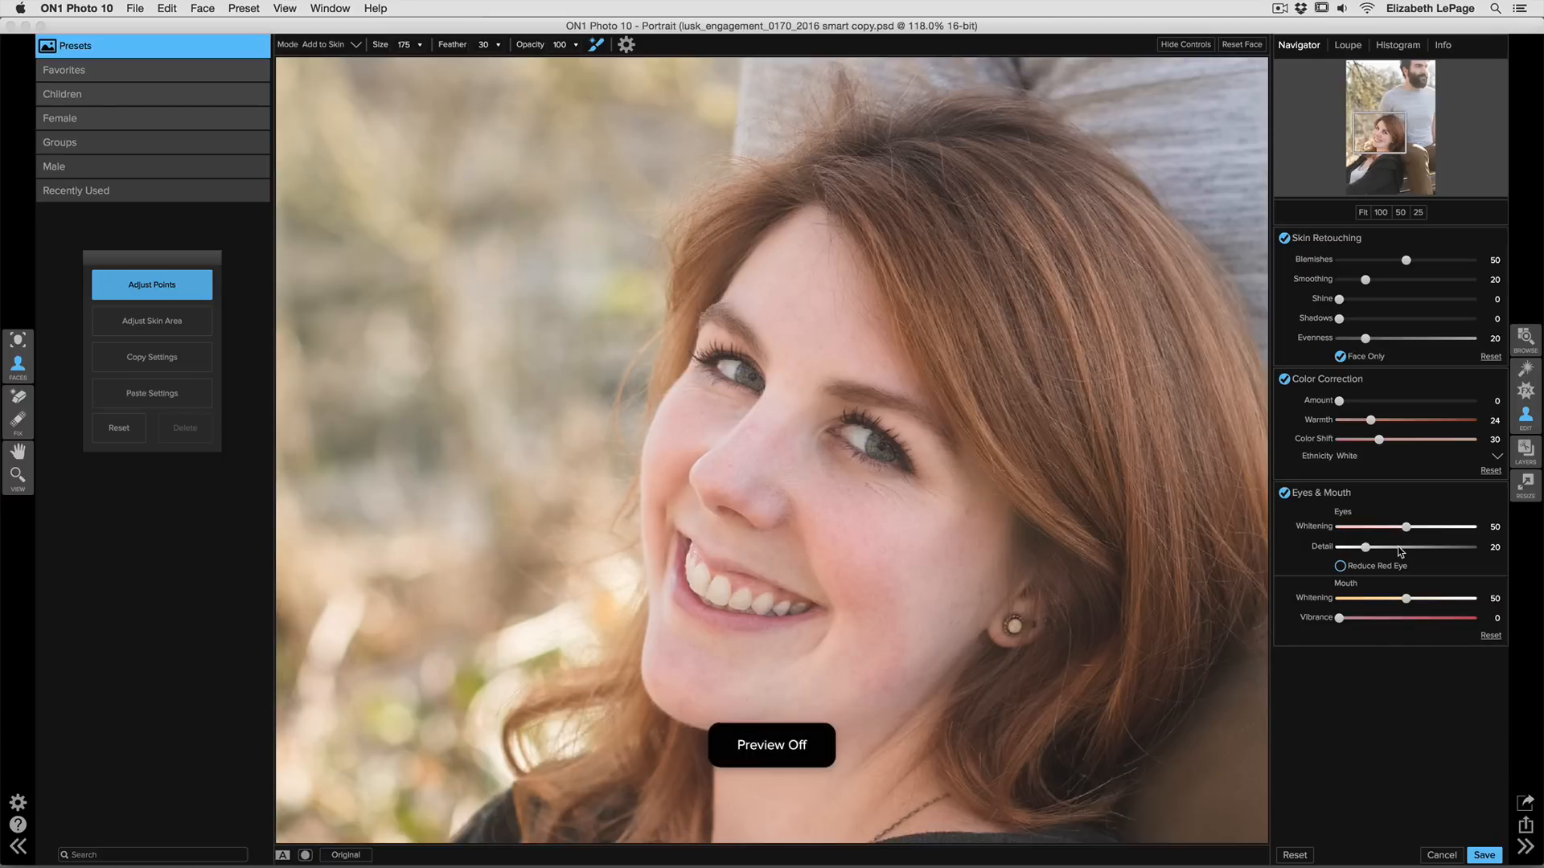
key("super+p")
key("super+p")
key("super+p")
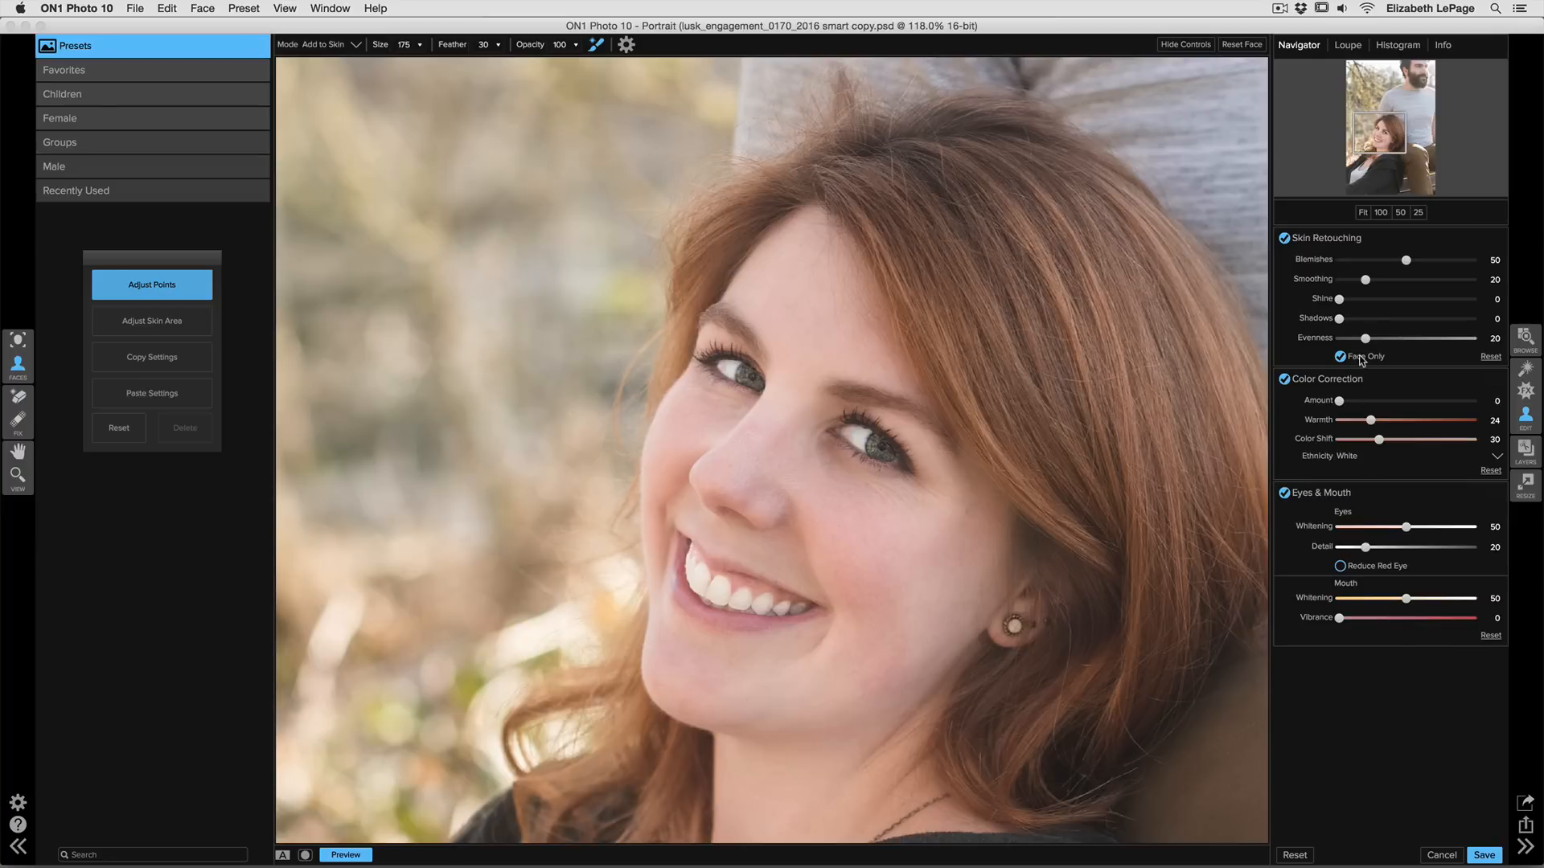
left_click_drag(1368, 338, 1383, 342)
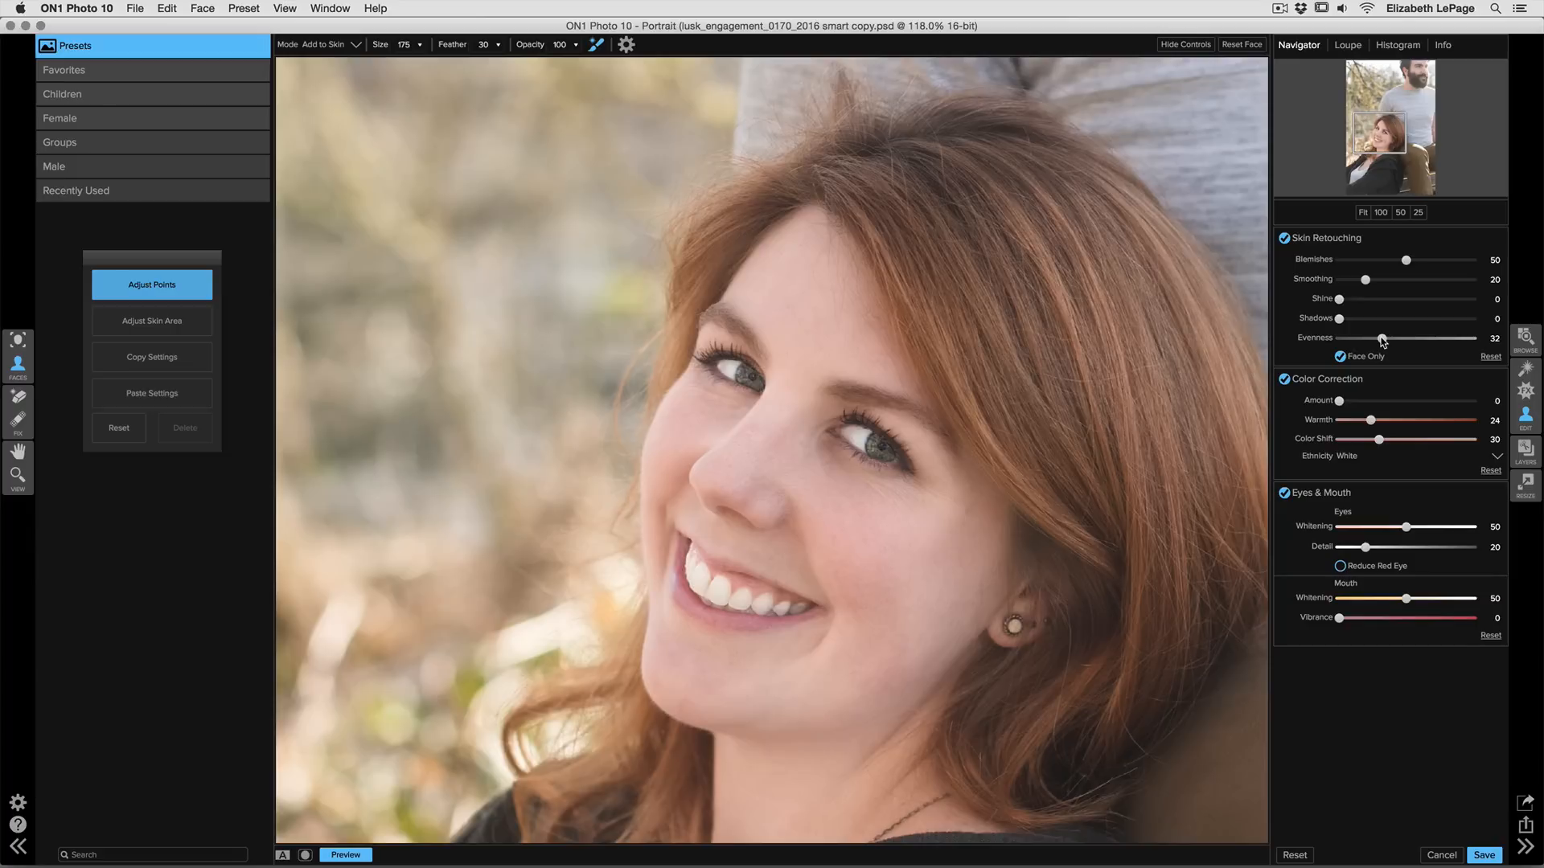
Step: Move the whole portrait into Effects and show the Faded and Matte presets as large full-screen previews
left_click(1527, 393)
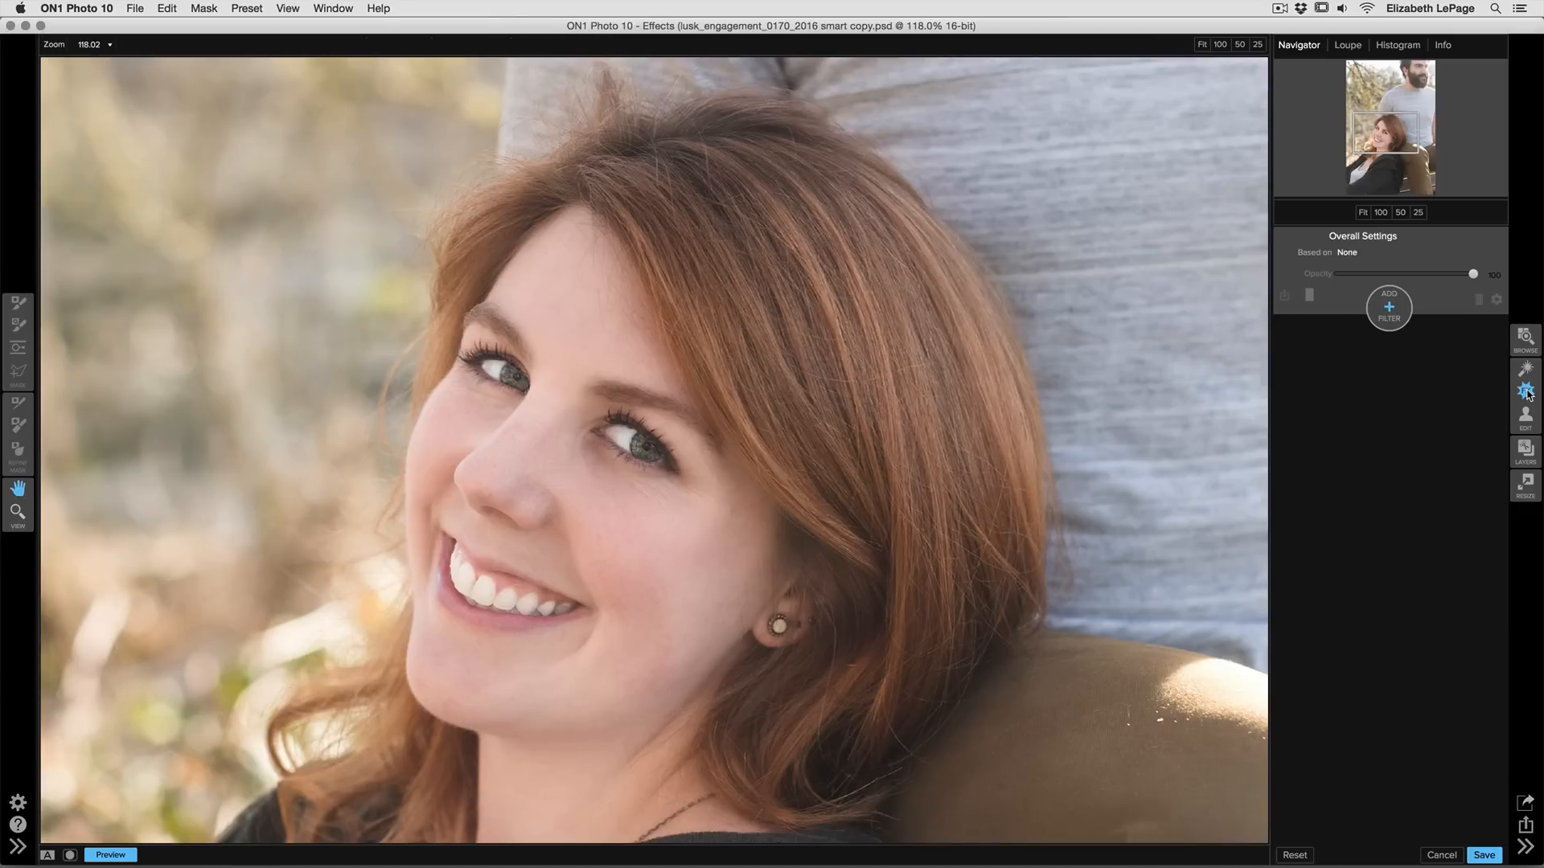
key("super+0")
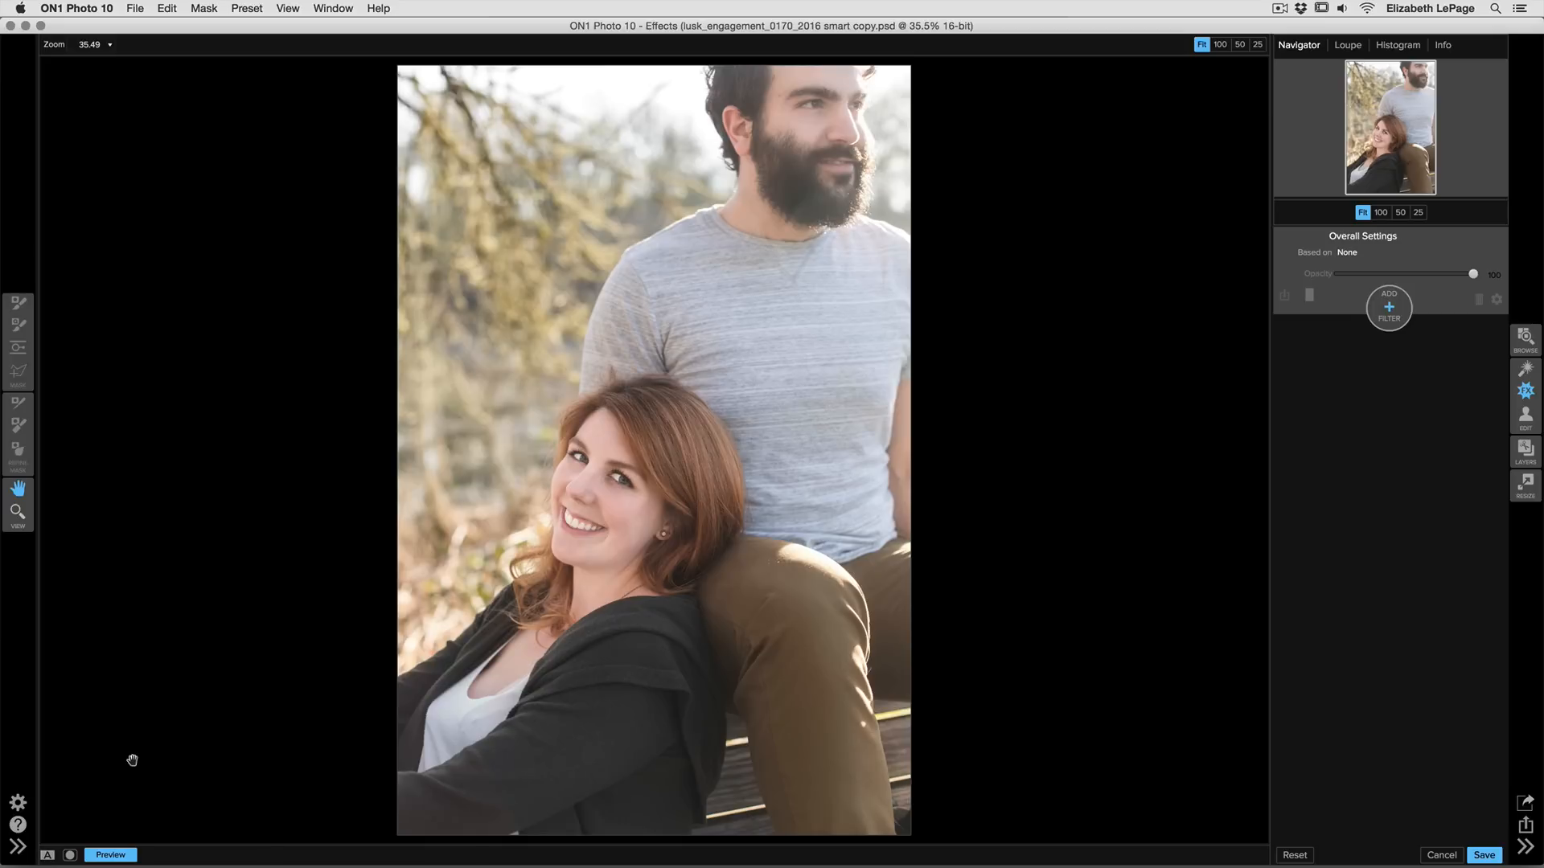
left_click(16, 848)
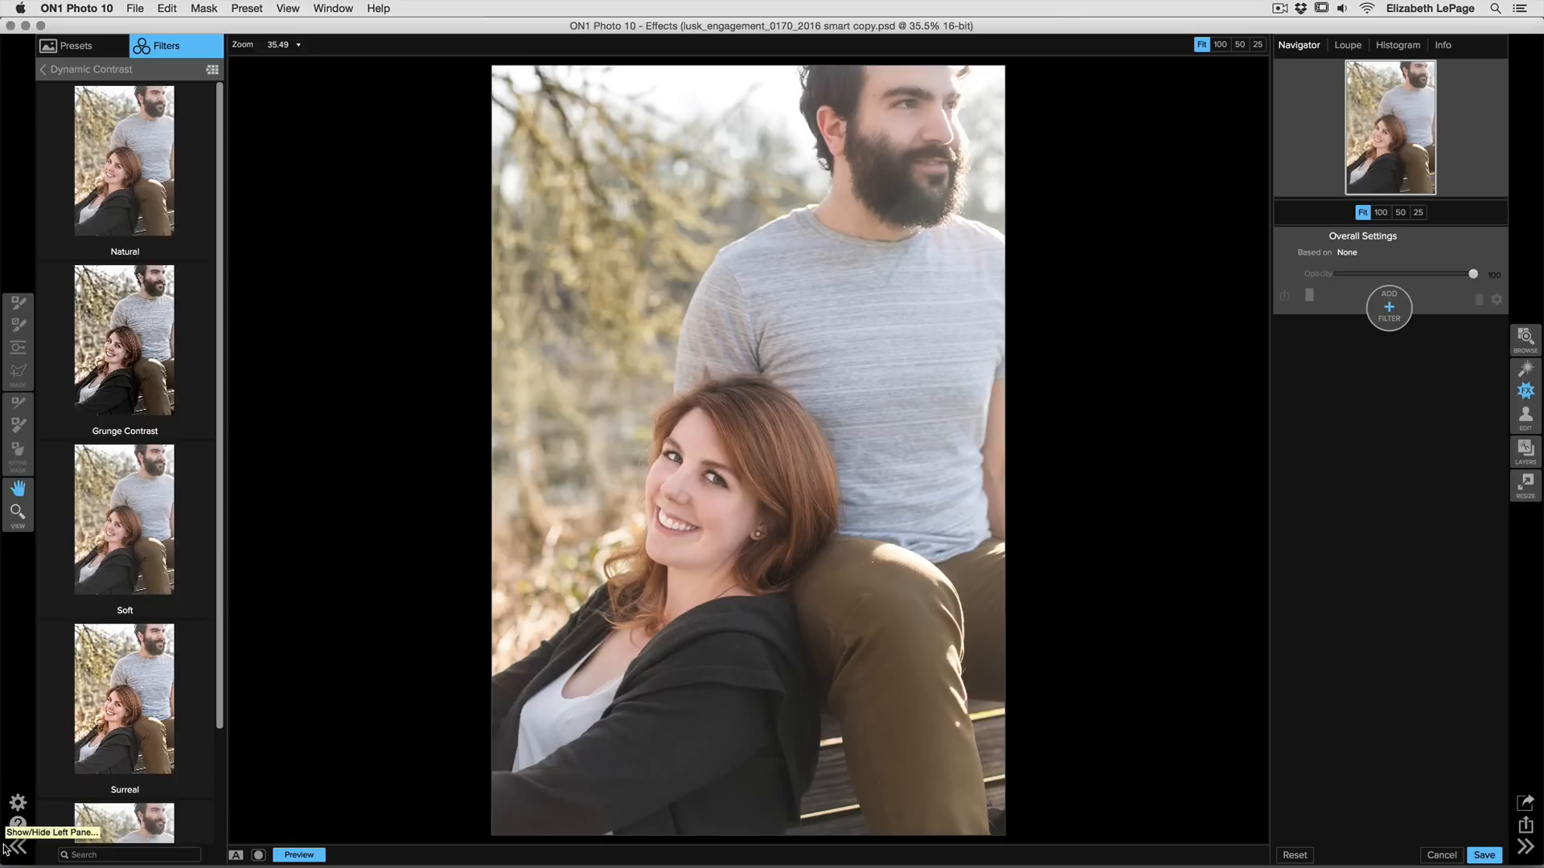
left_click(100, 46)
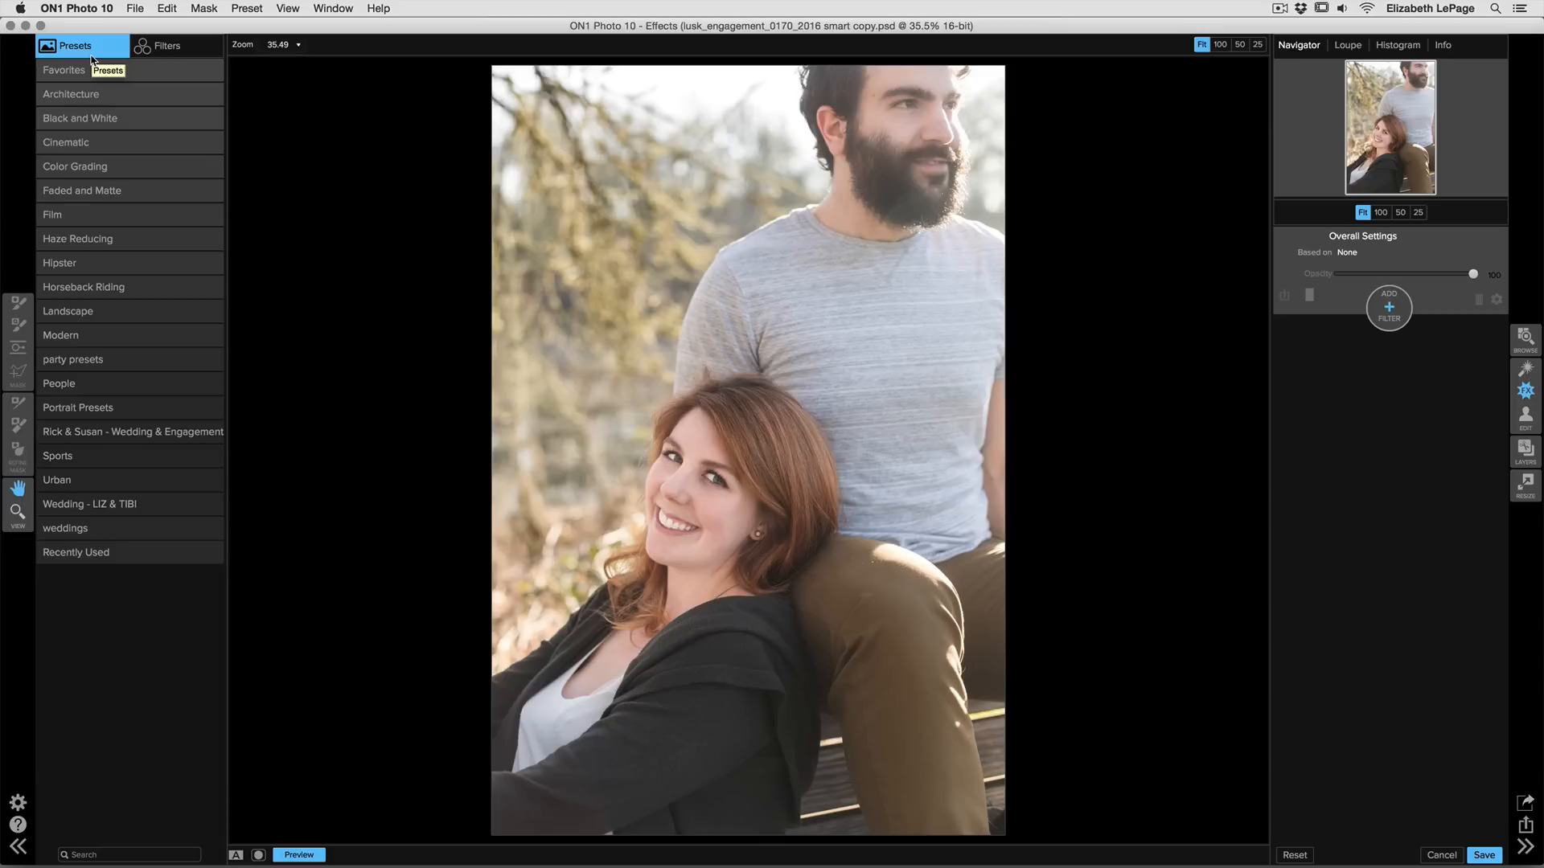
left_click(127, 191)
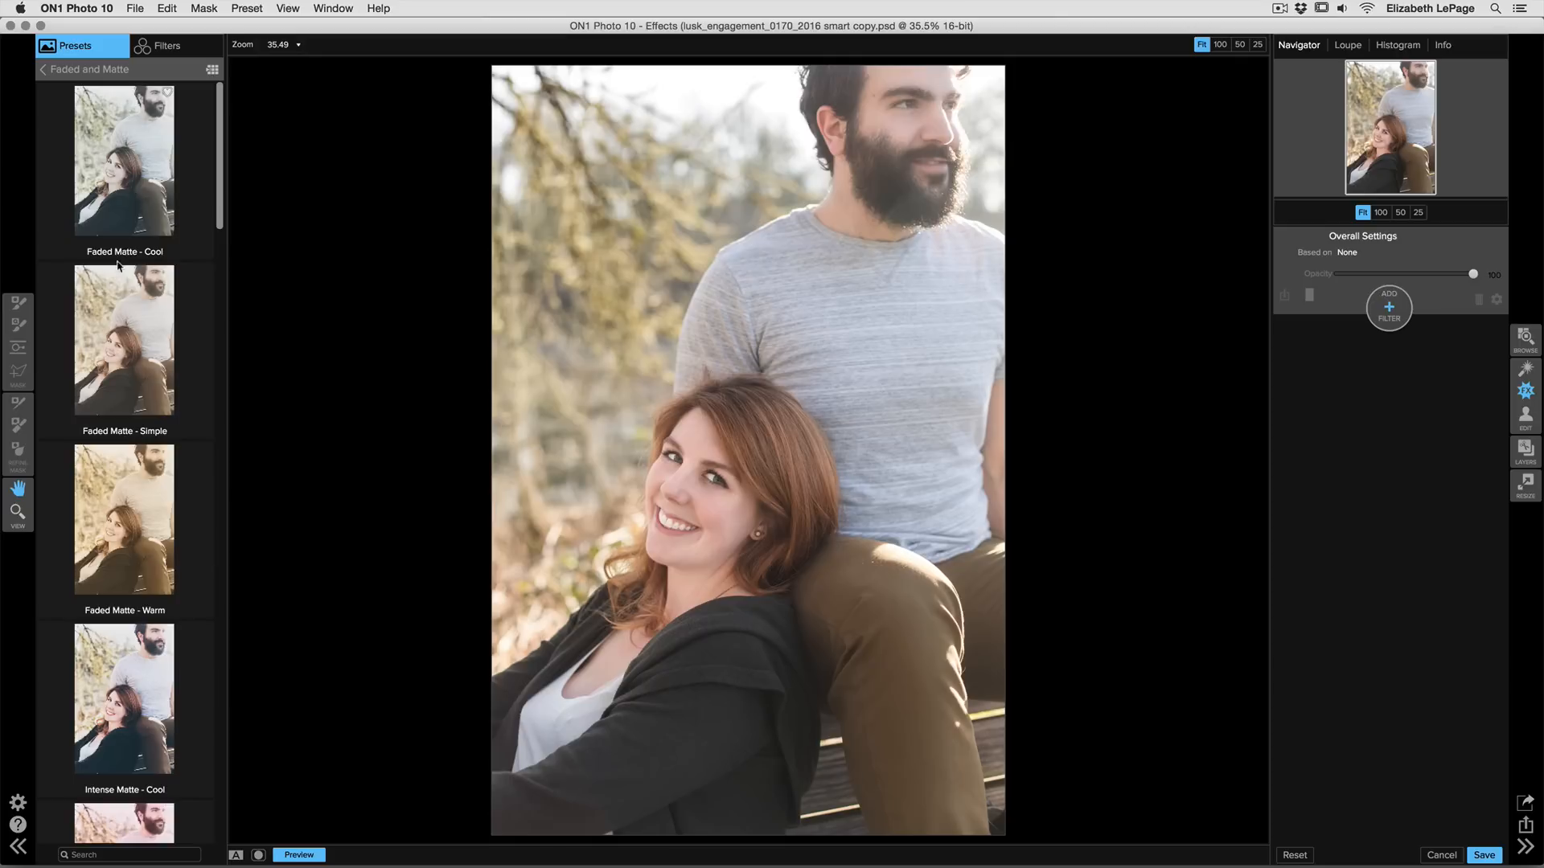
left_click(212, 72)
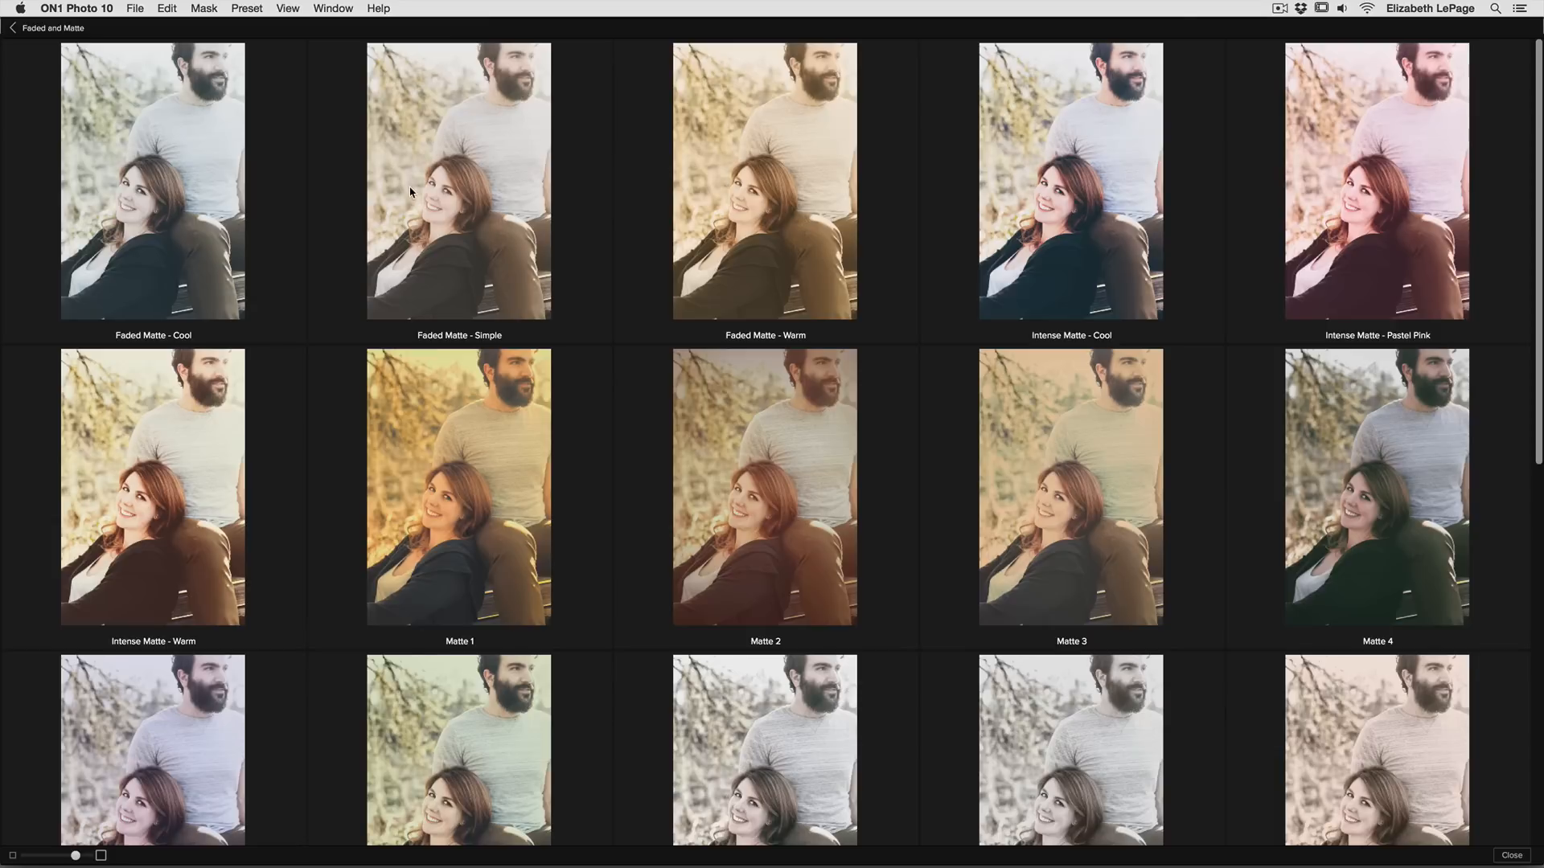
Step: Look through the Faded and Matte preset previews and apply Intense Matte - Warm to the portrait
scroll(905, 212, "down", 10)
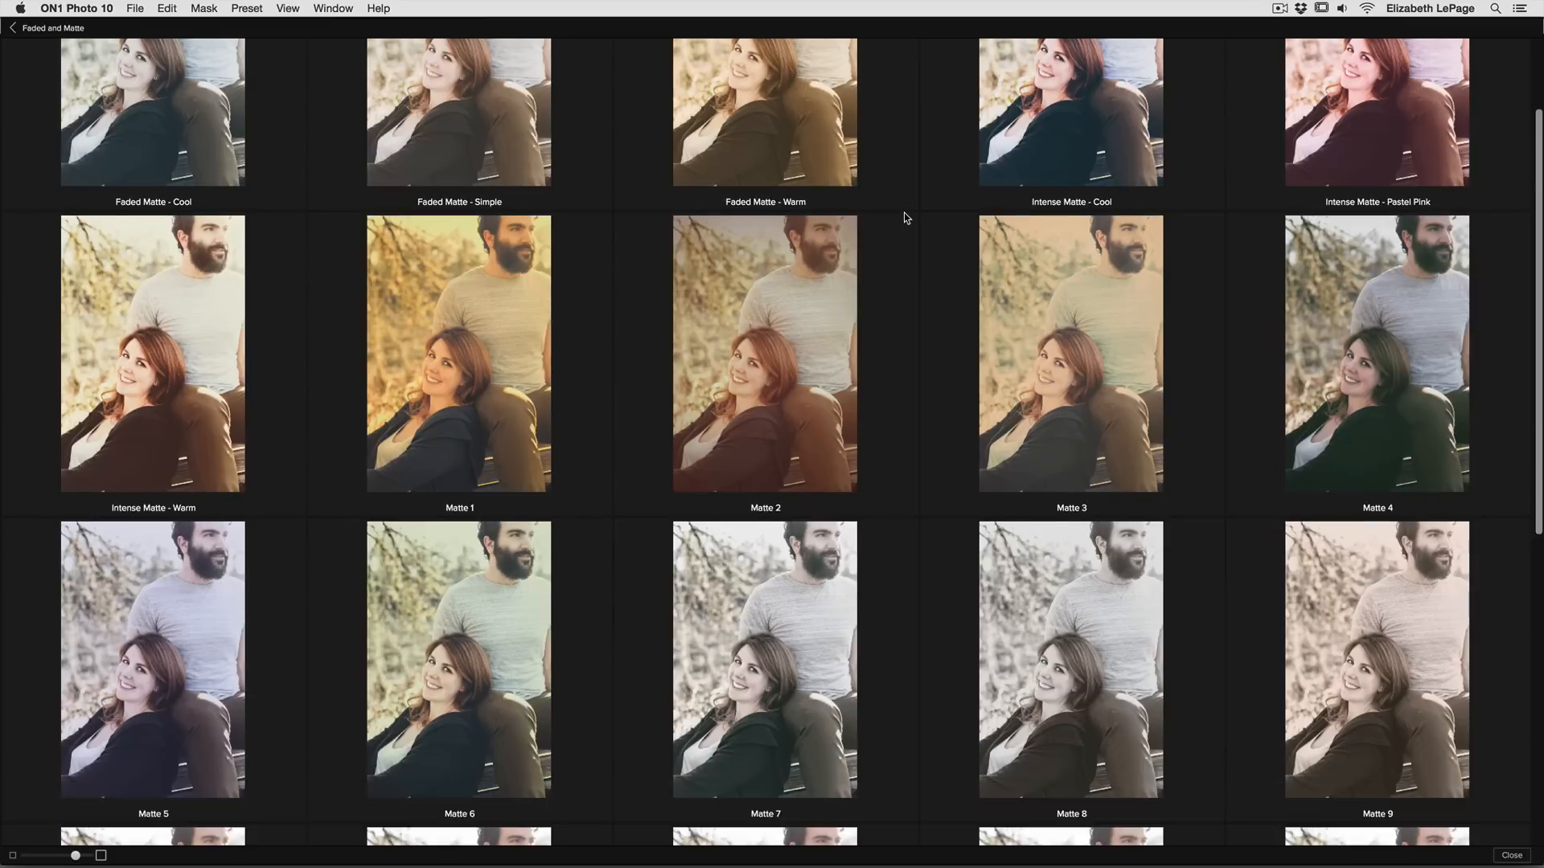
scroll(904, 217, "down", 1)
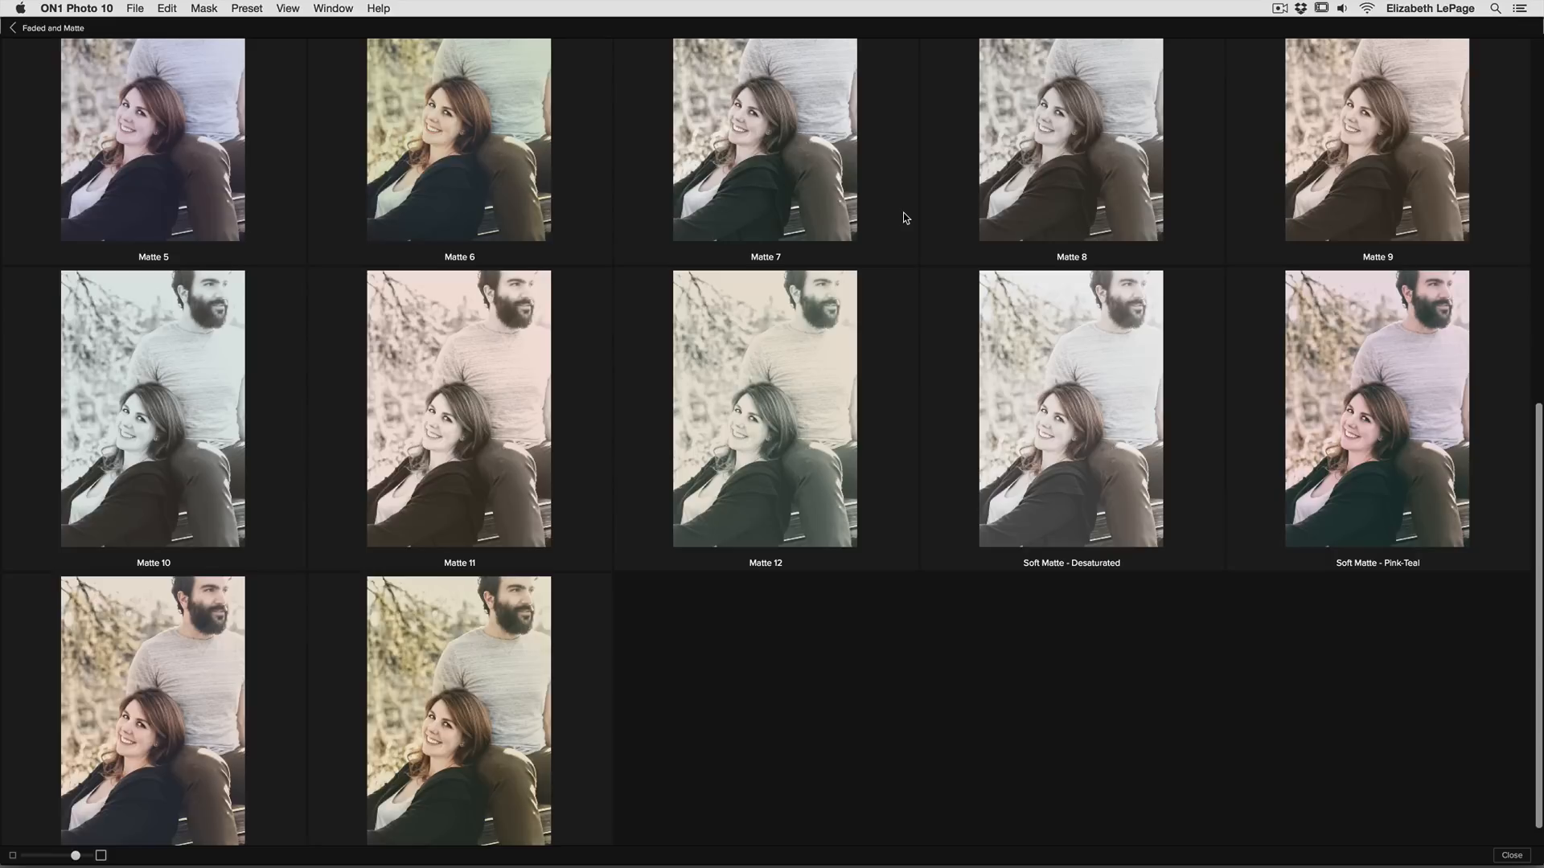
scroll(905, 217, "up", 10)
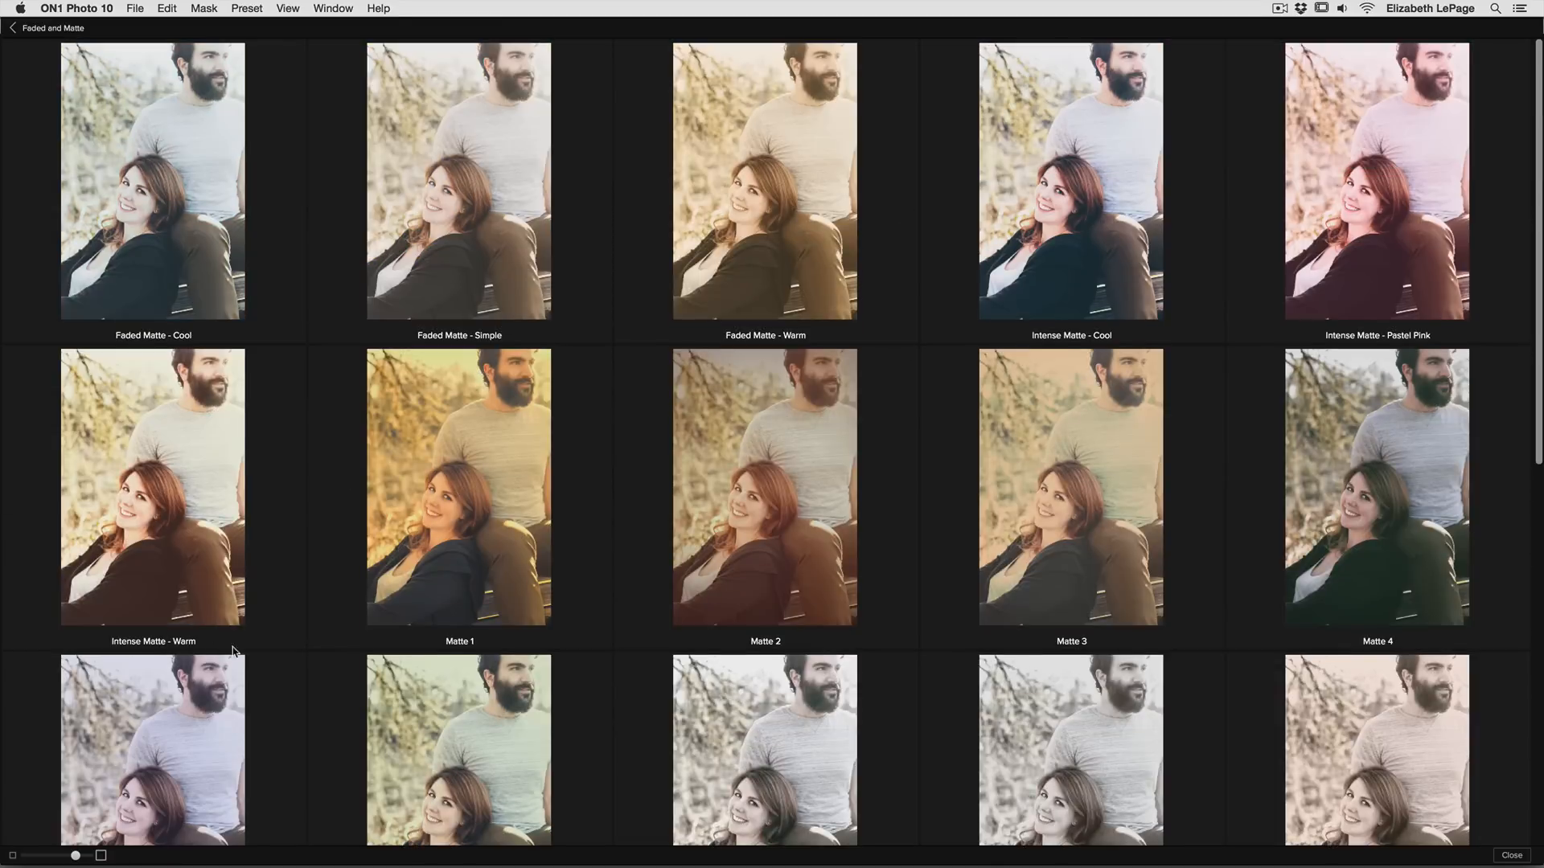
scroll(222, 578, "down", 1)
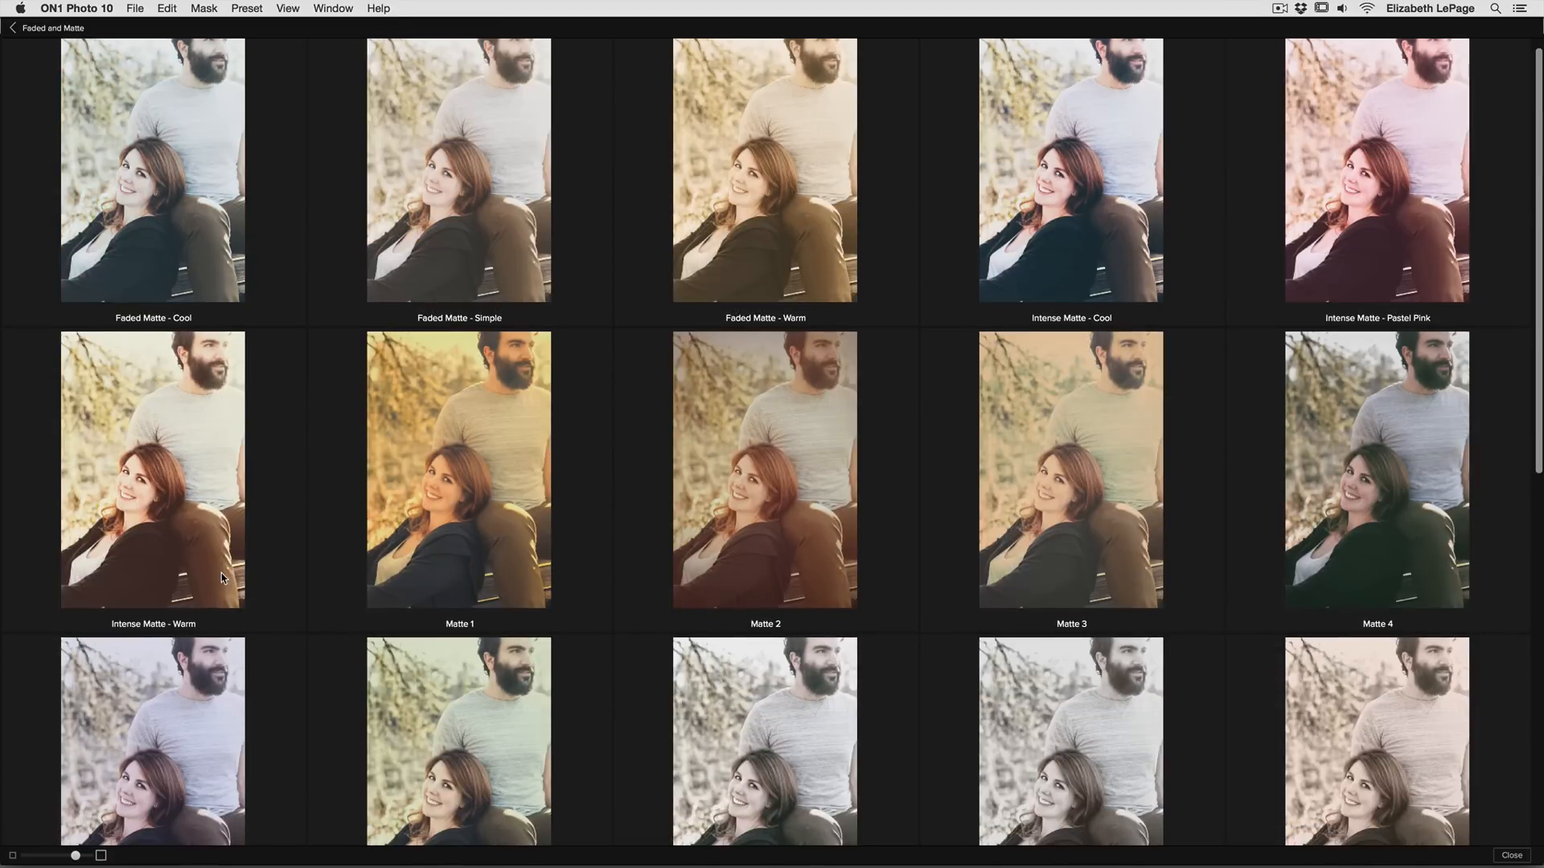
left_click(165, 484)
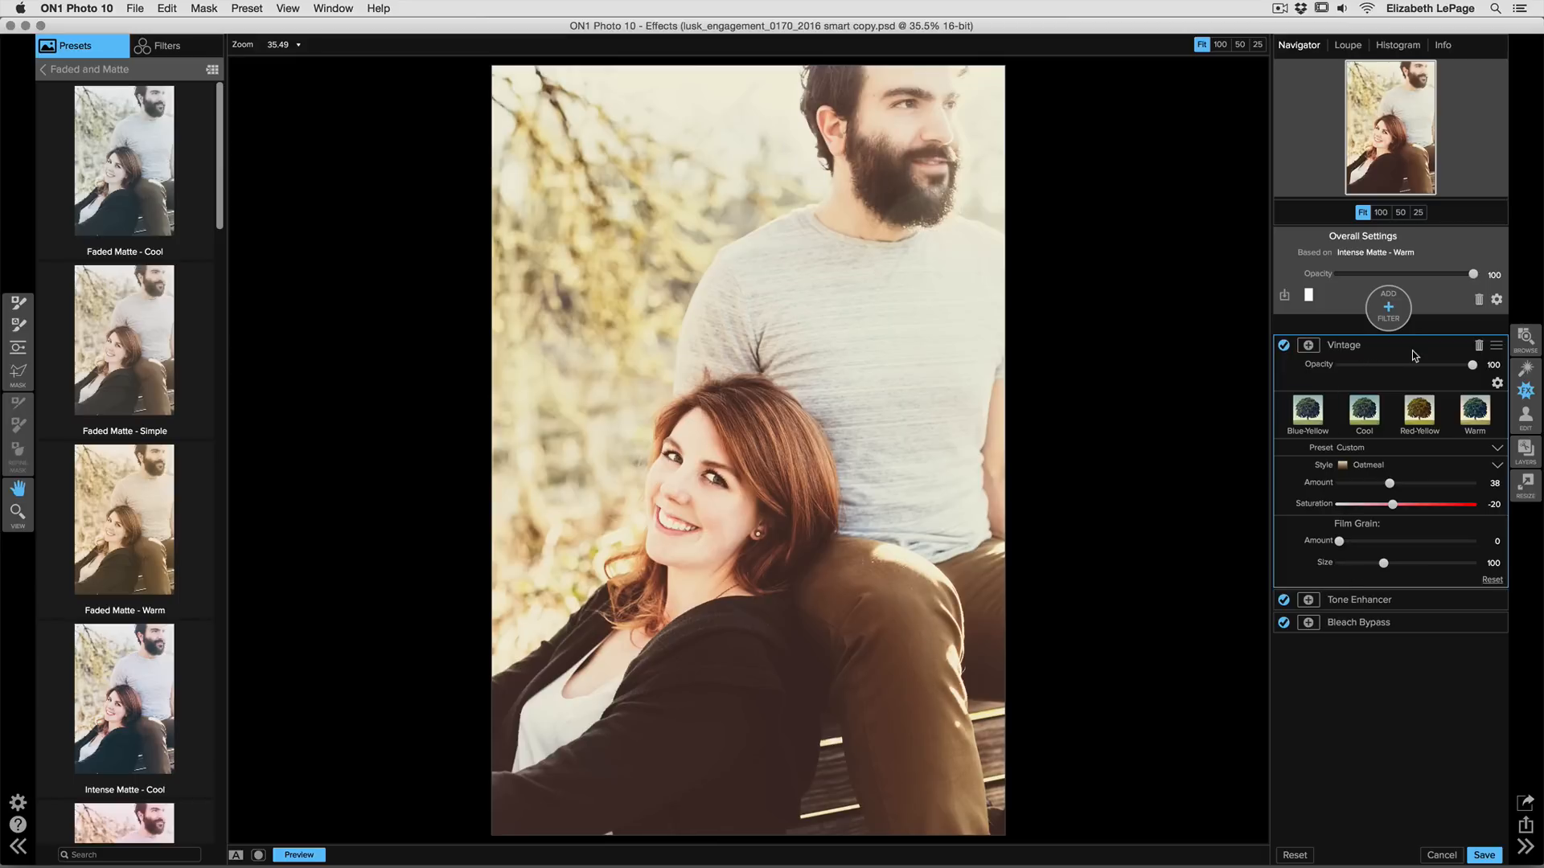
Step: Set the Vintage filter's Amount to 14, and in Bleach Bypass set Brightness to 4 and lower the Amount slightly
left_click_drag(1389, 483, 1358, 485)
left_click(1397, 625)
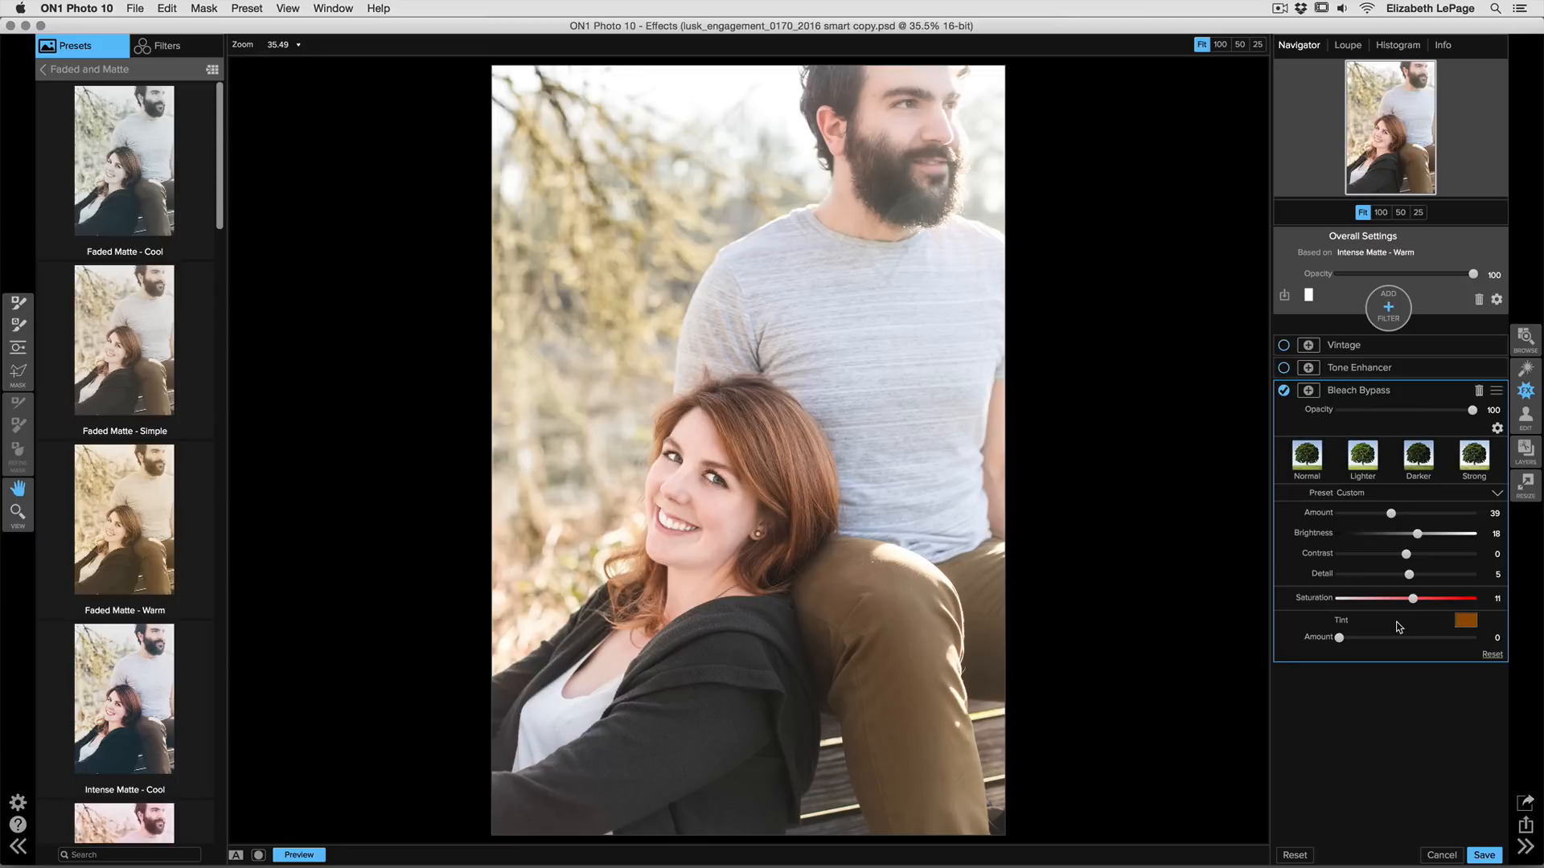
left_click_drag(1421, 539, 1408, 539)
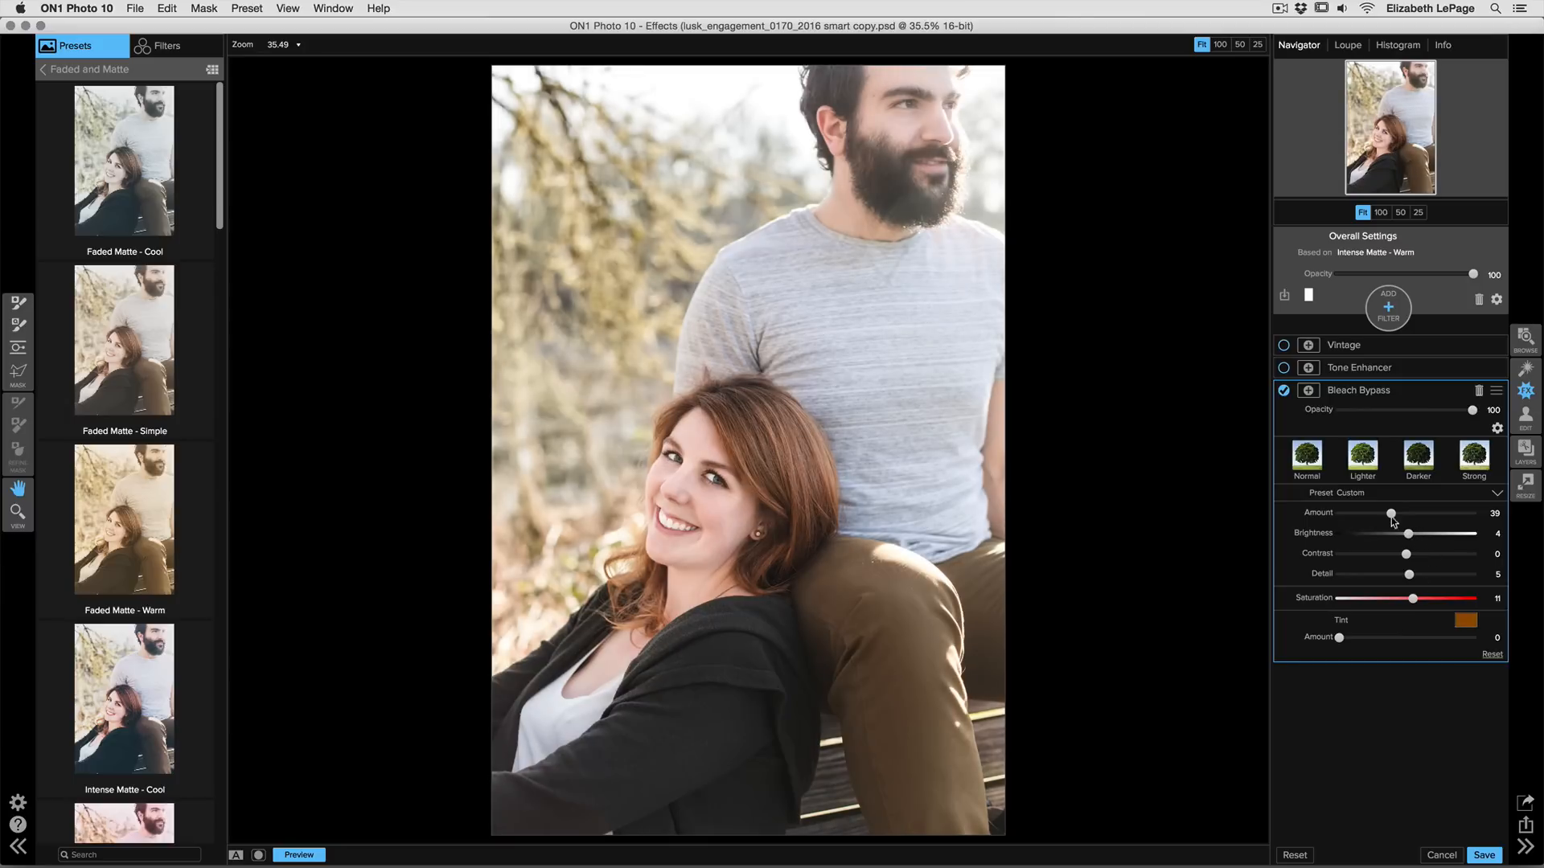
left_click_drag(1391, 514, 1378, 519)
left_click(1352, 346)
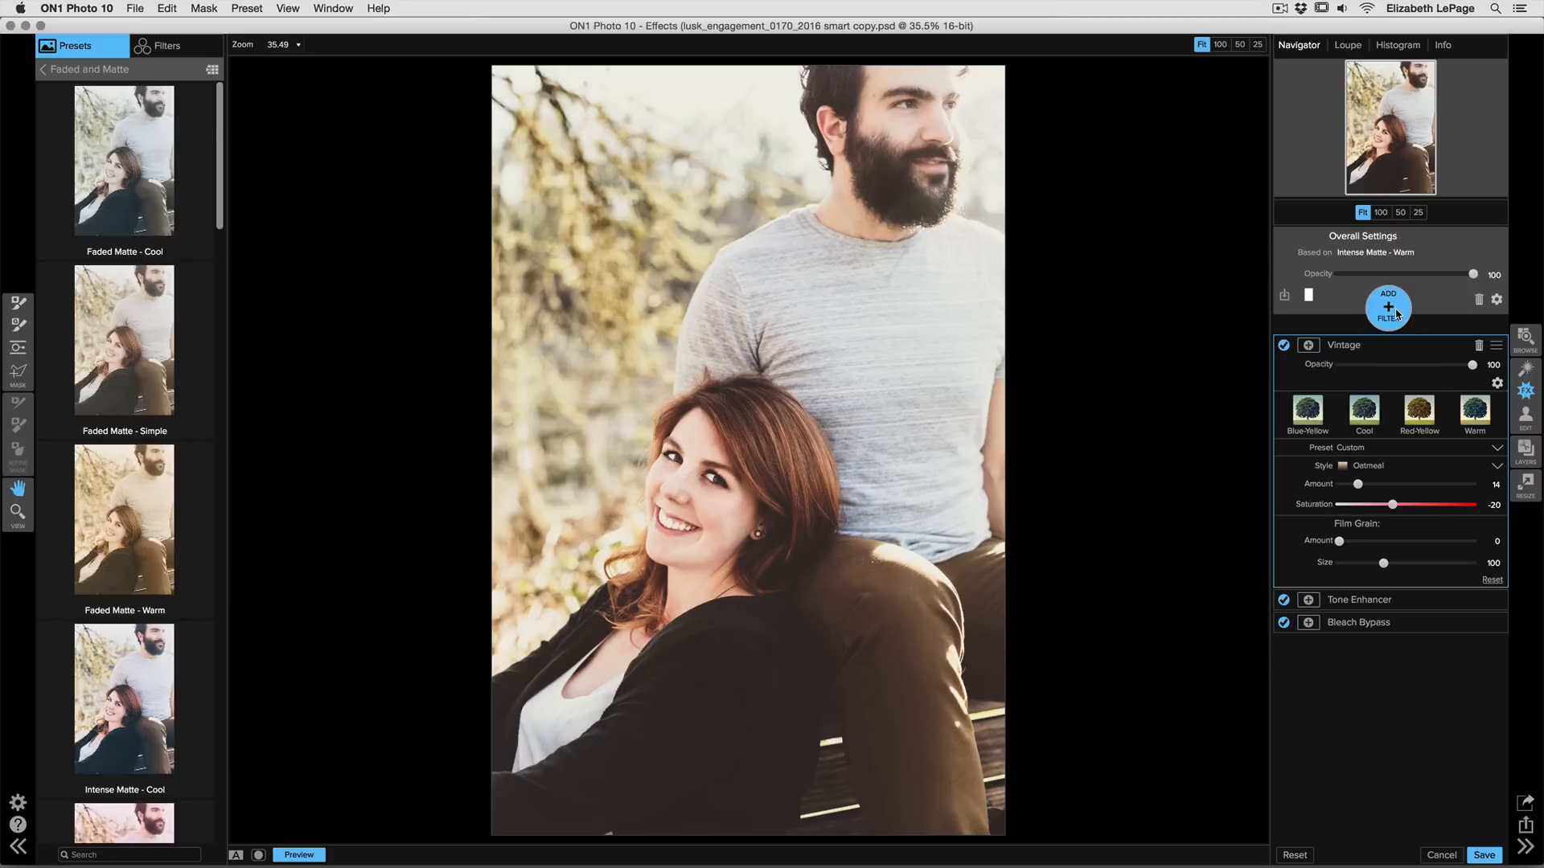
Step: Add a Dynamic Contrast filter with Detail set to Small 10, Medium 8 and Large 13
left_click(1396, 314)
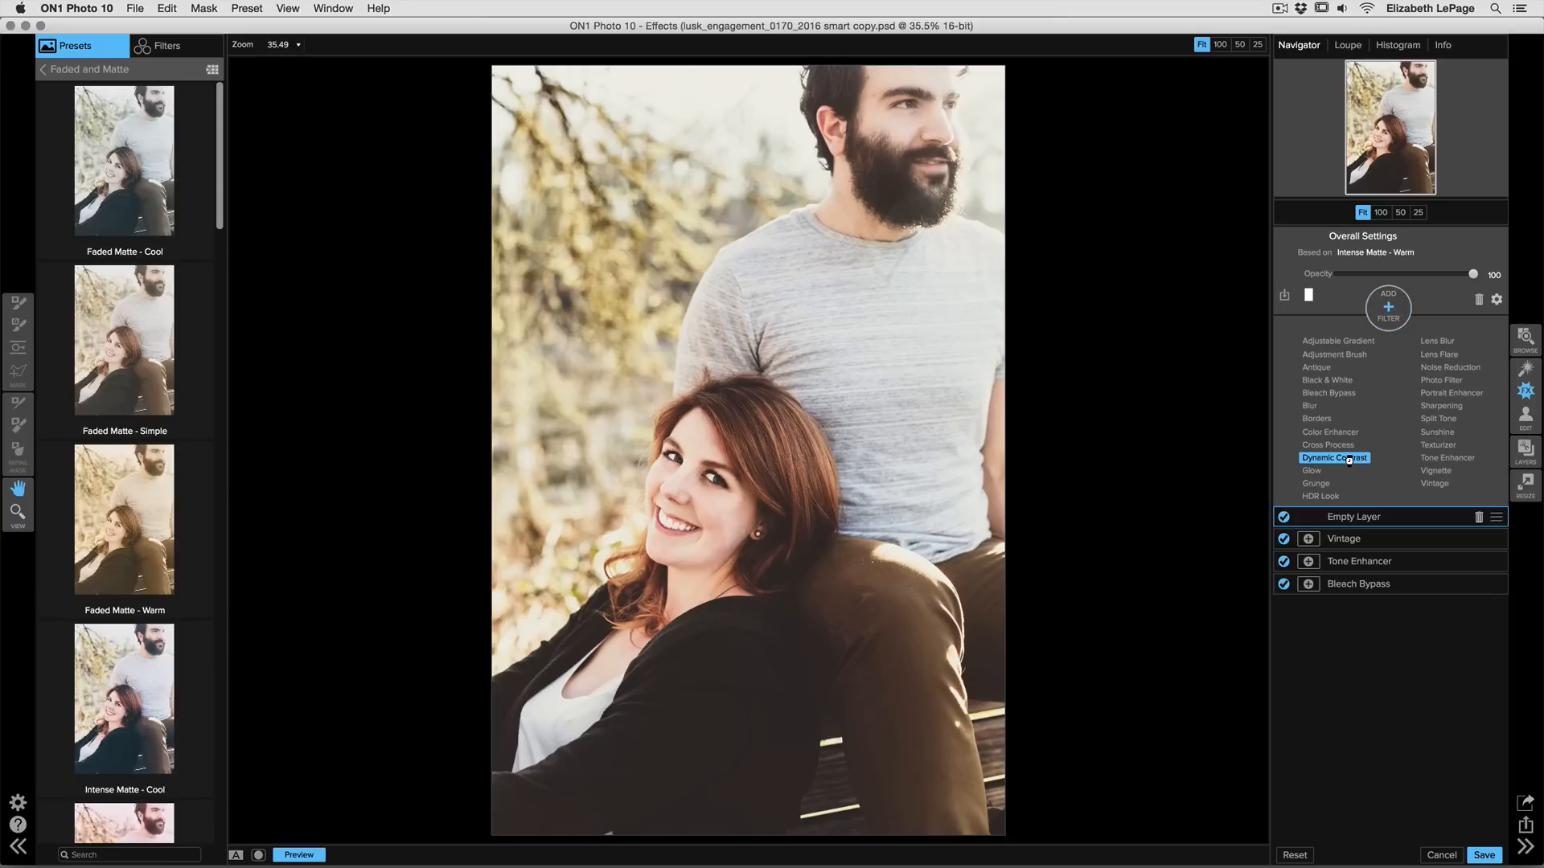
left_click(1349, 458)
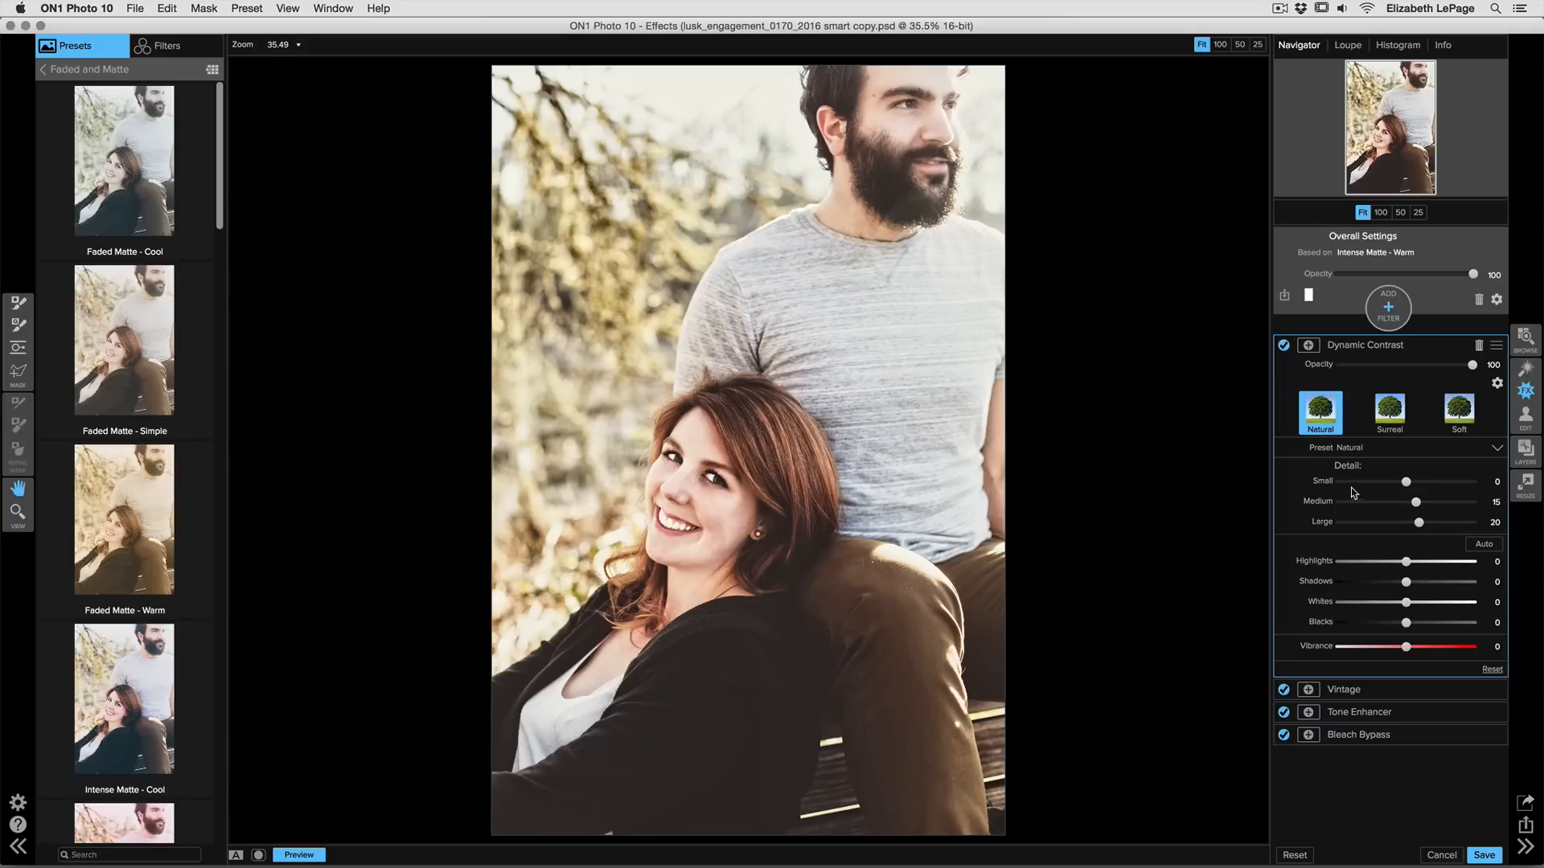
left_click_drag(1420, 524, 1414, 483)
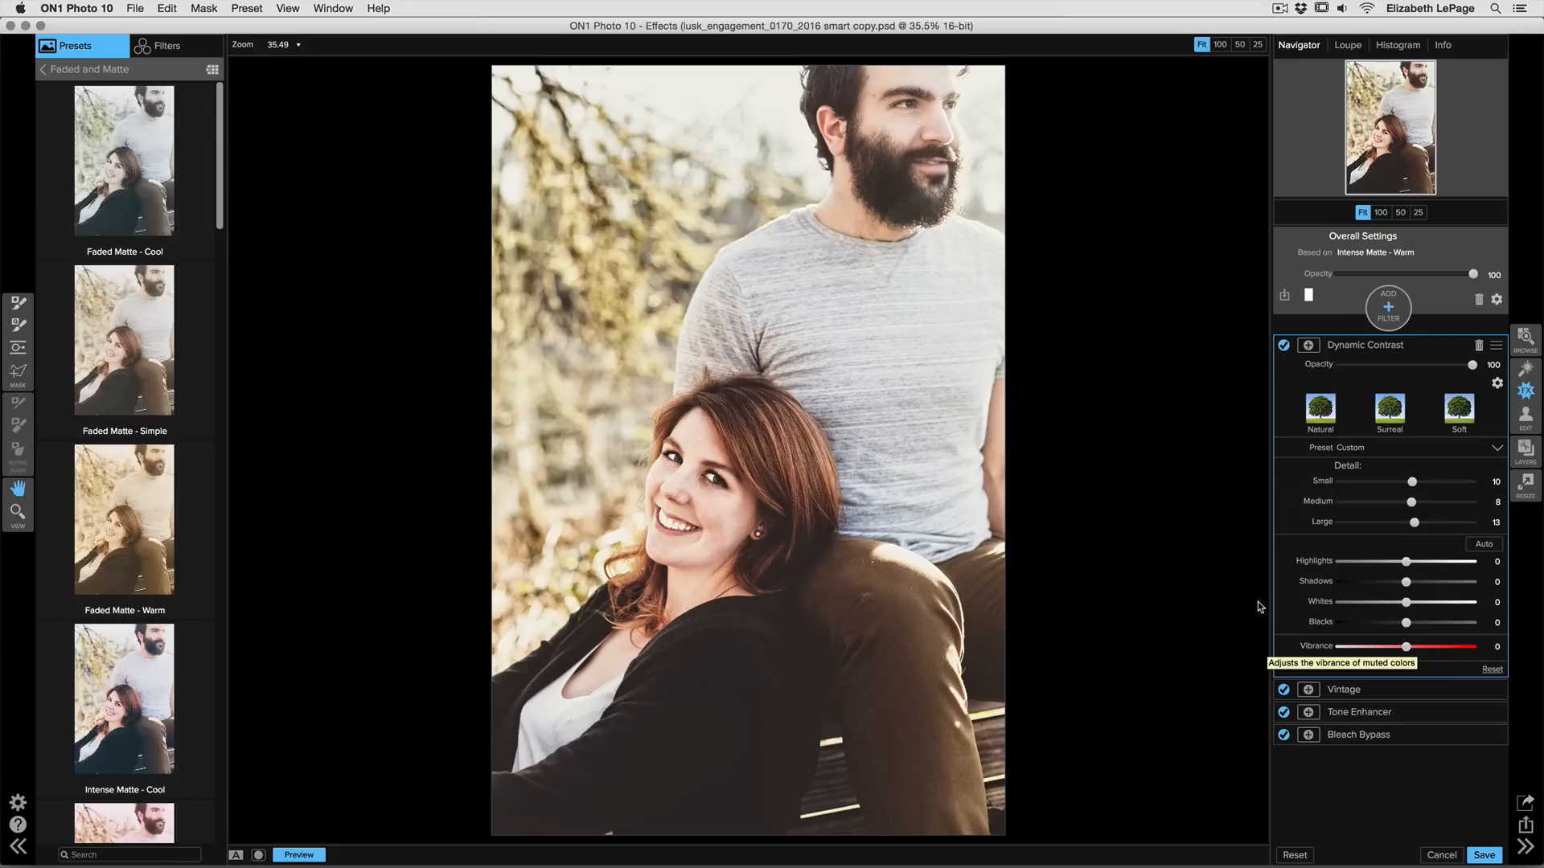
Step: Save the current effects as a preset named Lusk Engagement Matte in the Portrait Presets category, entering the creator's name
left_click(245, 8)
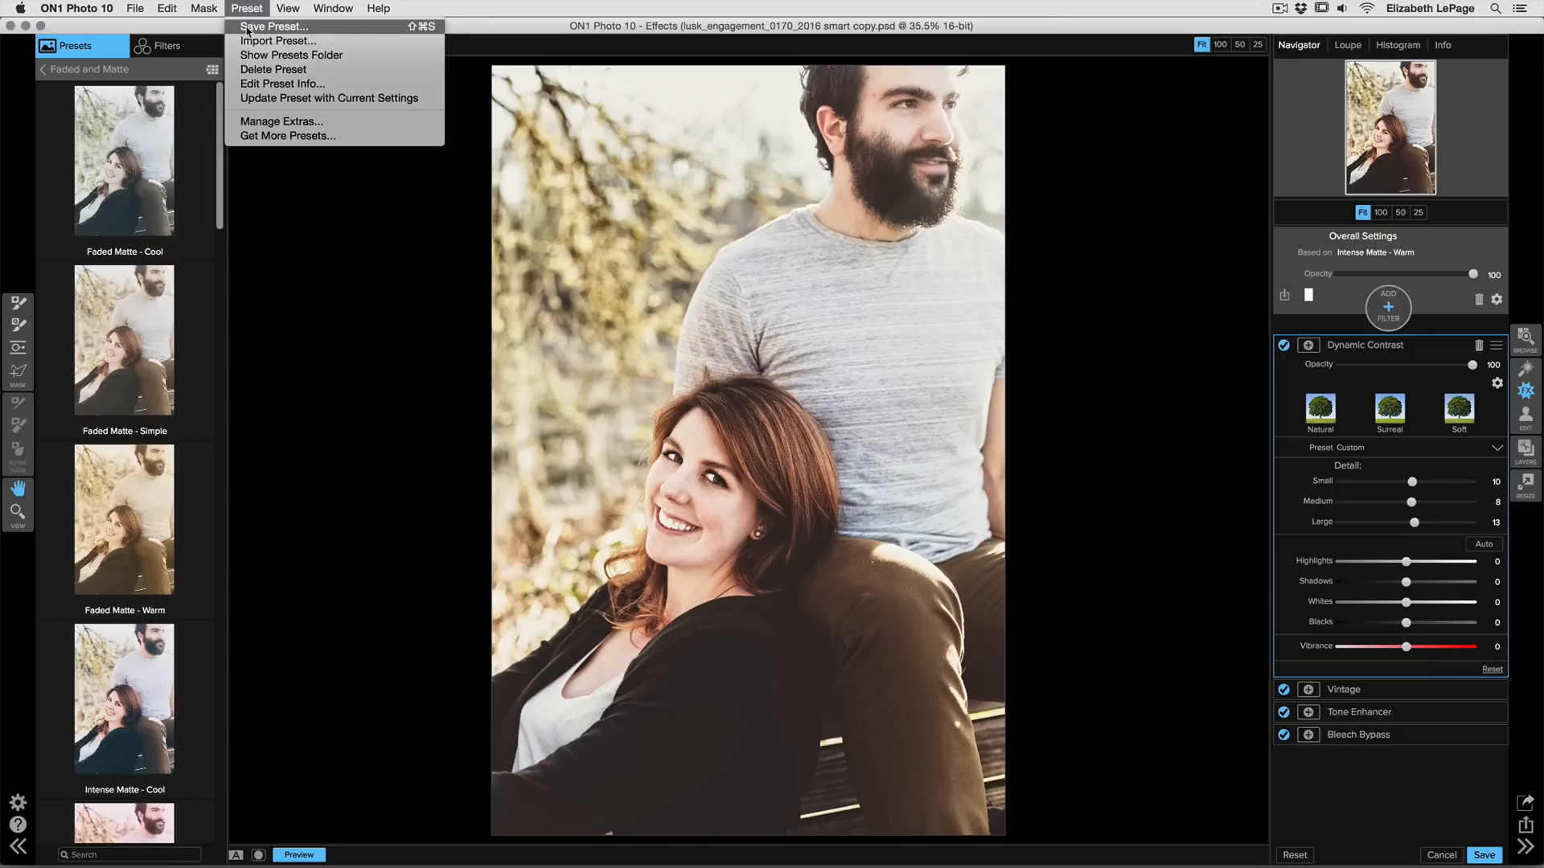
left_click(247, 29)
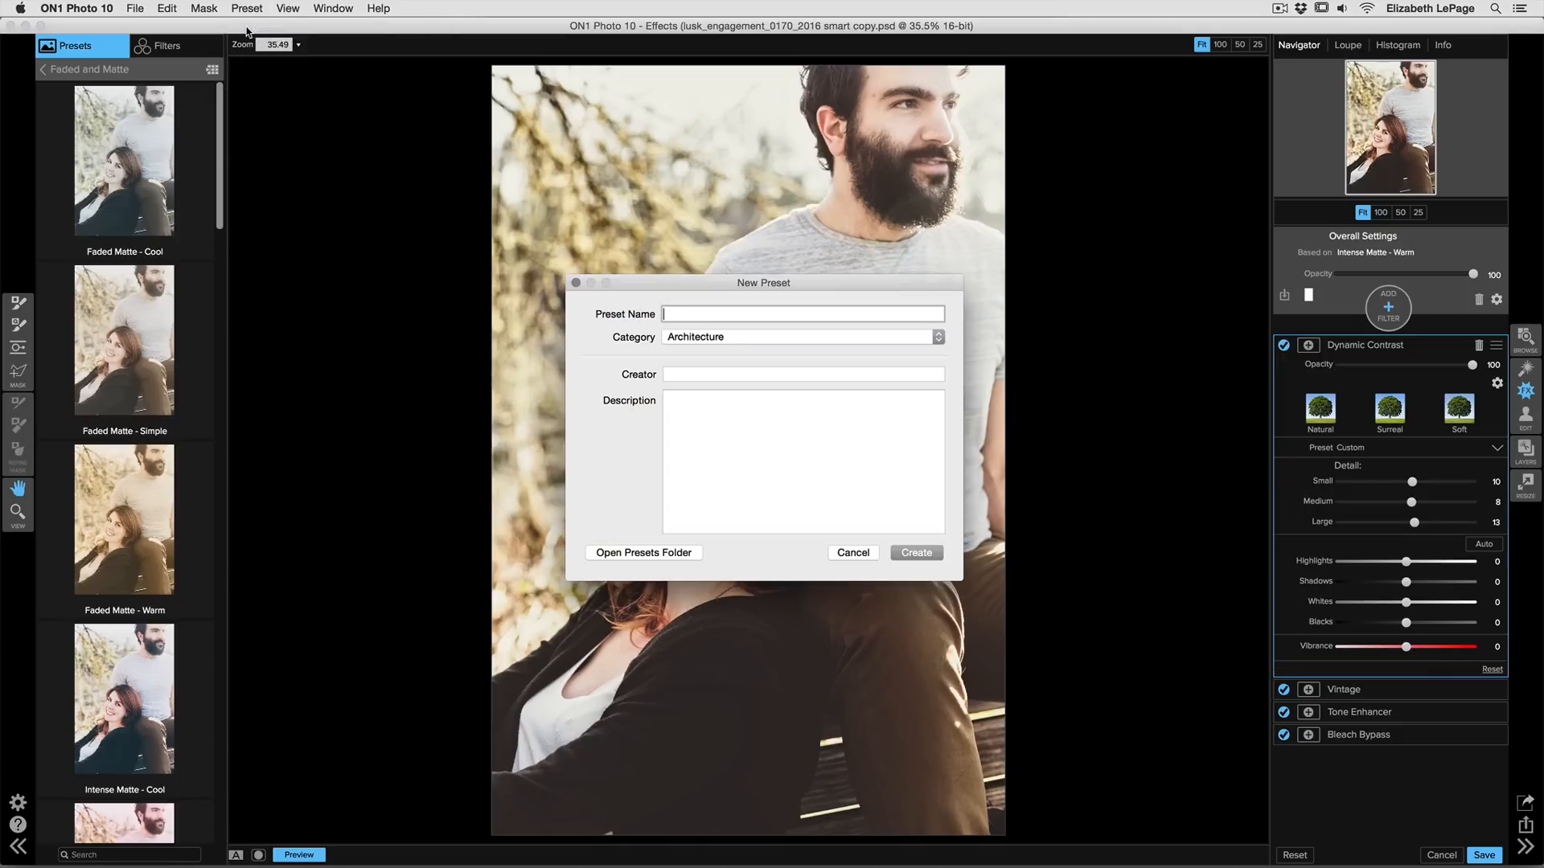
type("Lusk Engagement Matte")
left_click(720, 337)
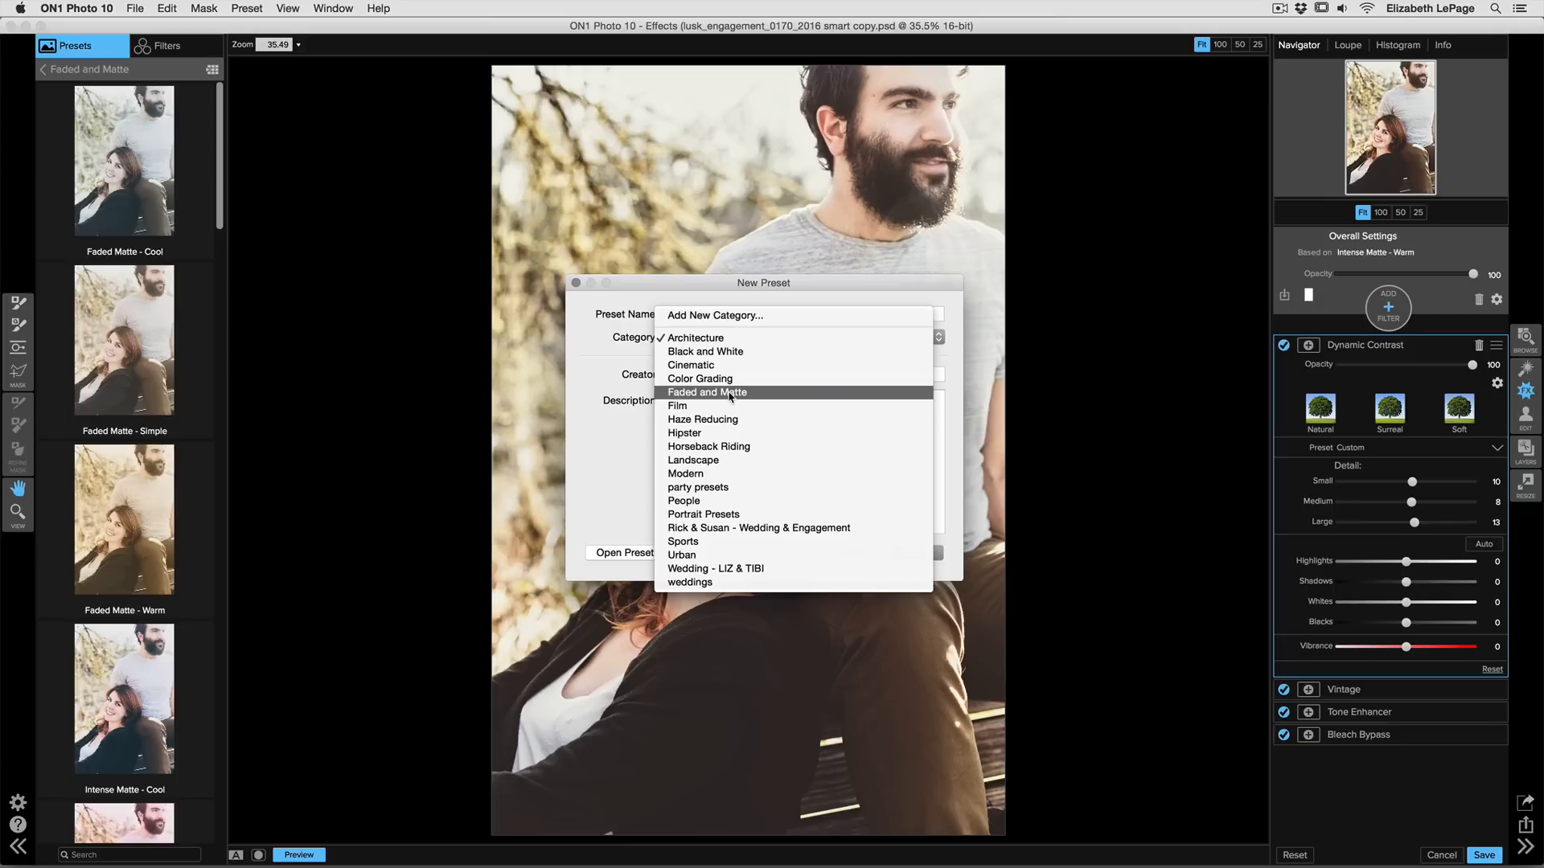
left_click(715, 514)
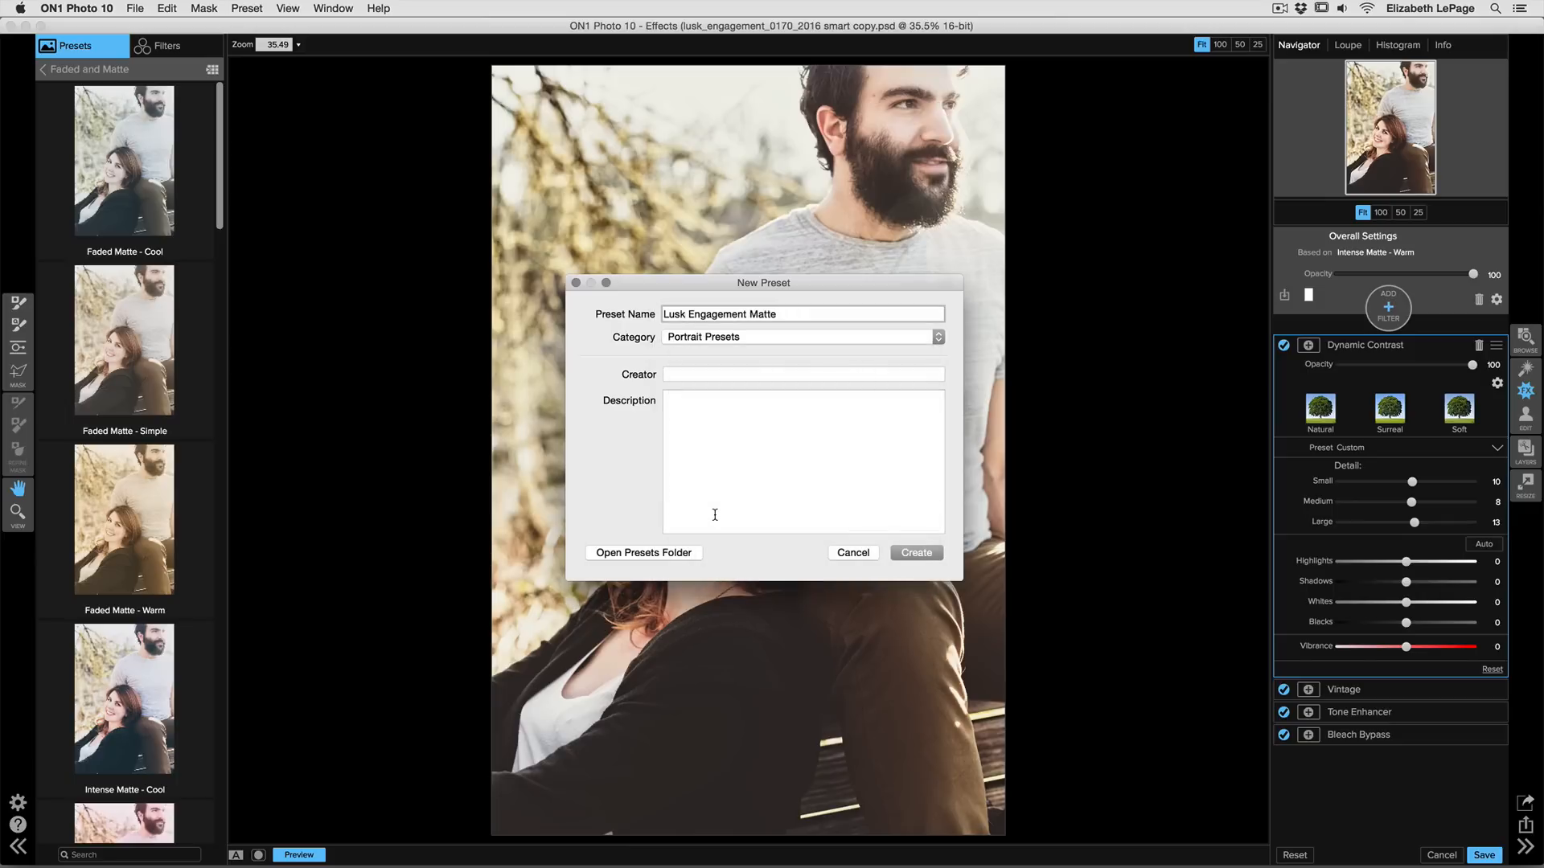
left_click(680, 376)
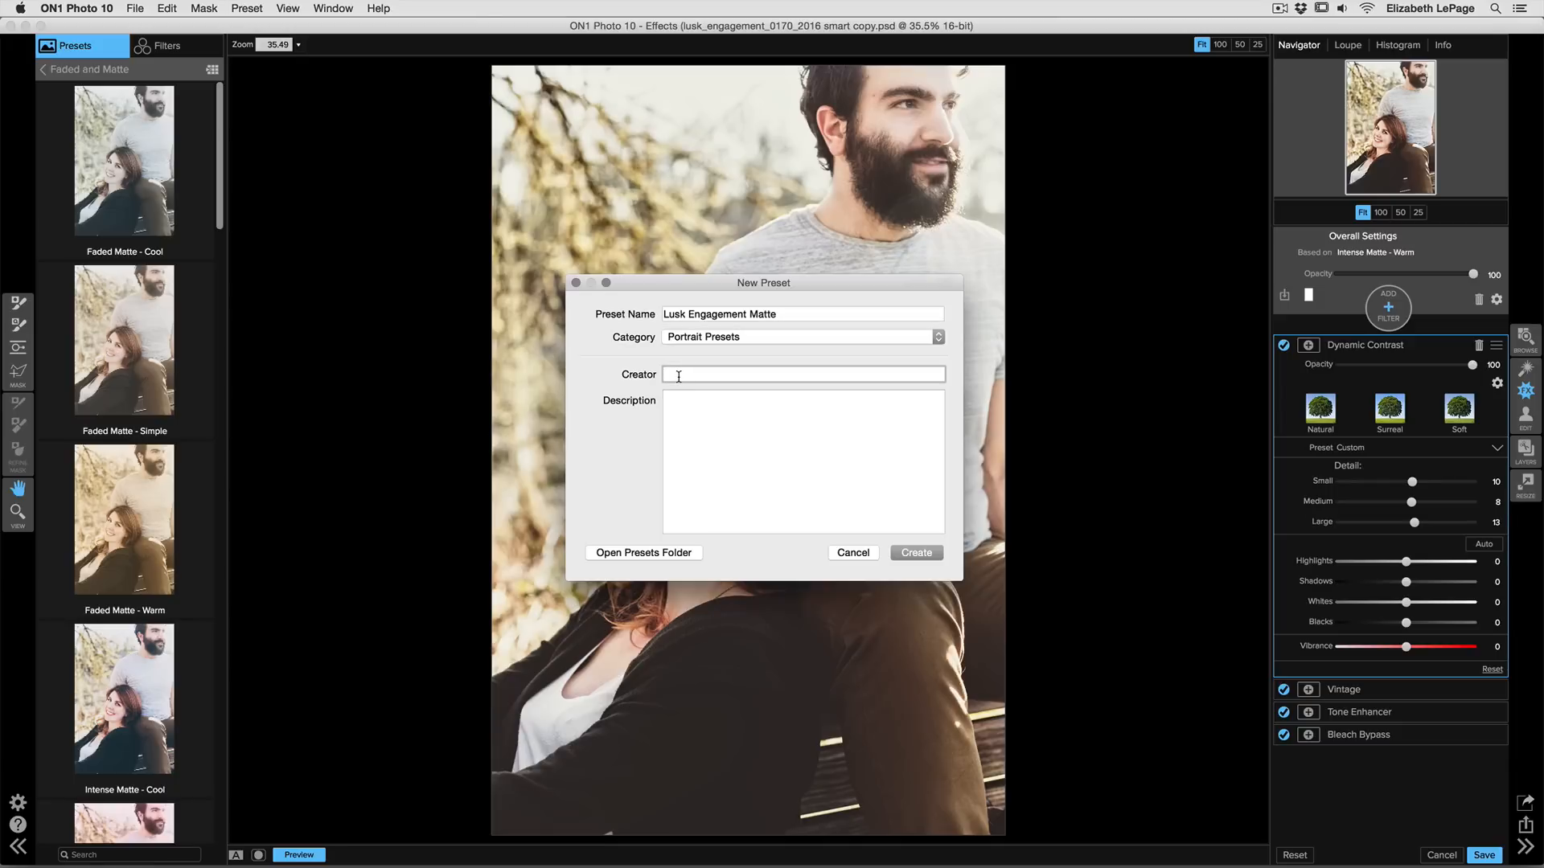
type("liz lepage")
left_click(925, 554)
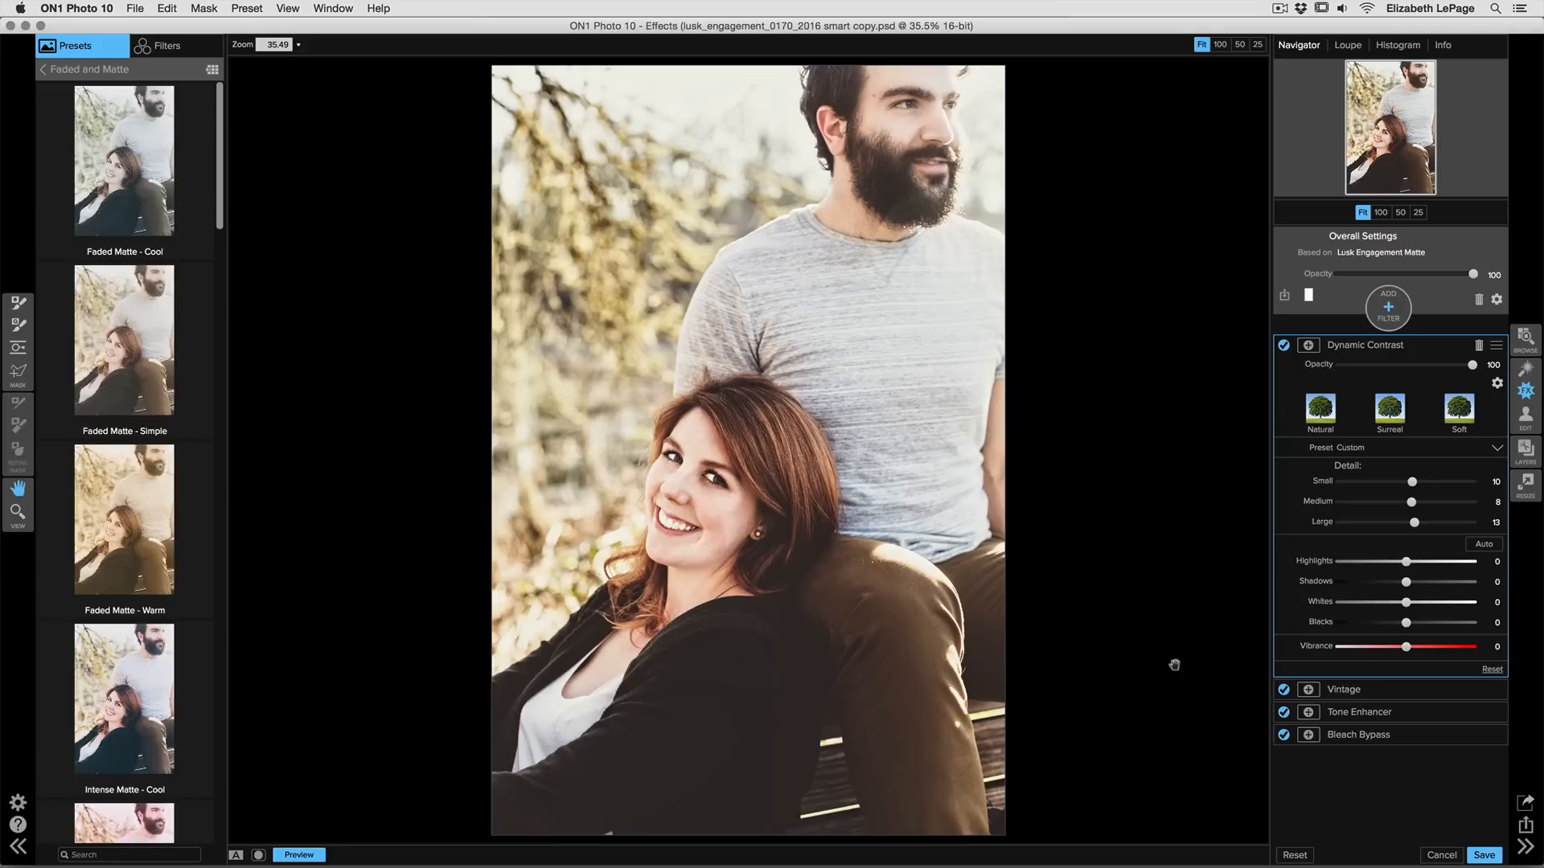
Step: Save the edited copy, view lusk_engagement_0170_2016.jpg and the smart copy at full size, and return to the thumbnail grid
left_click(1483, 858)
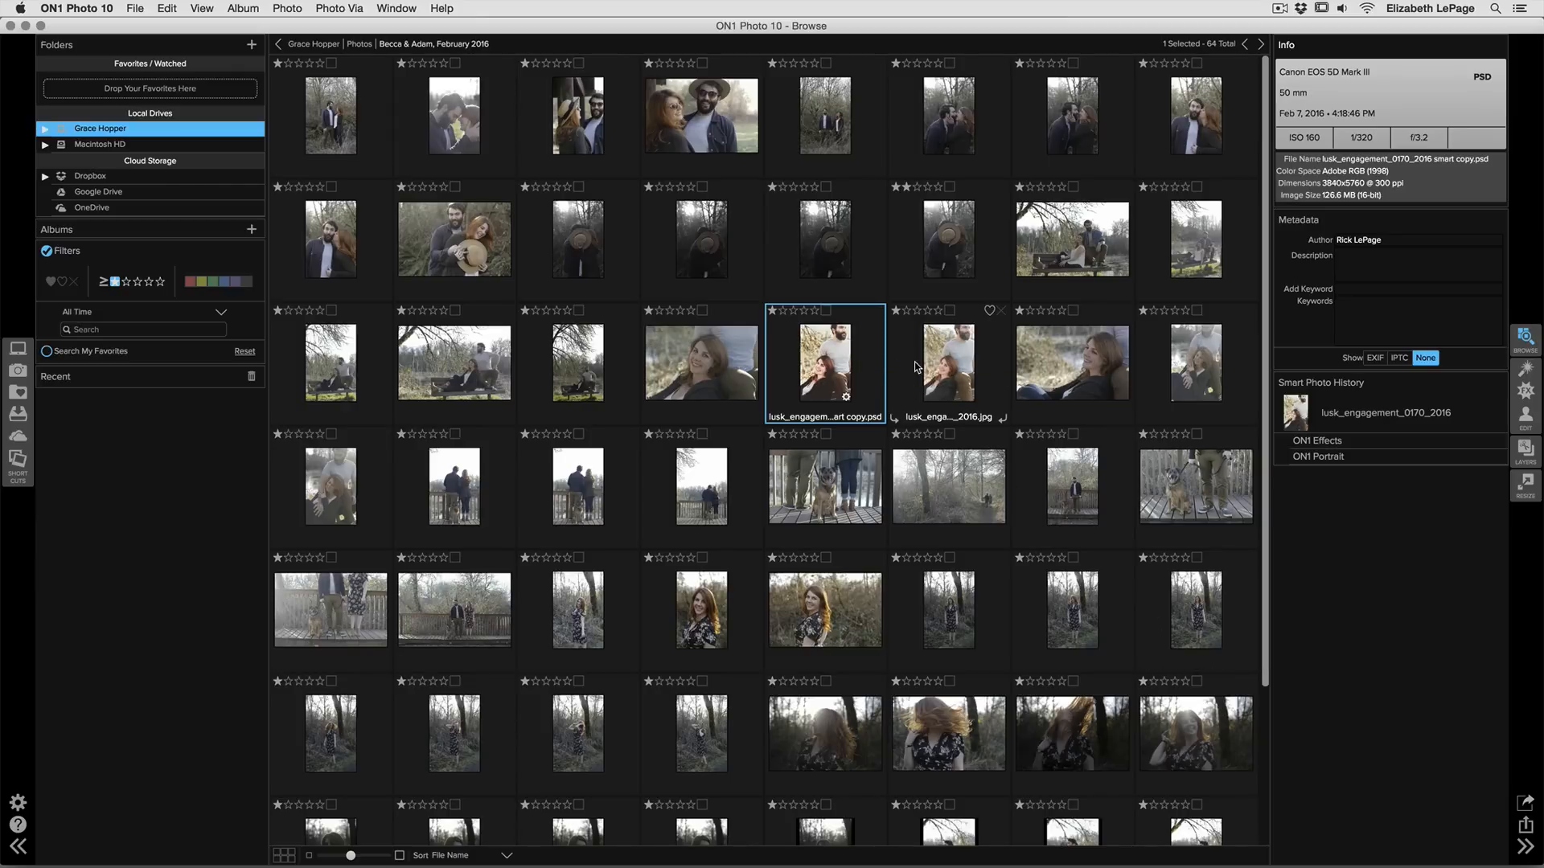
scroll(921, 362, "down", 1)
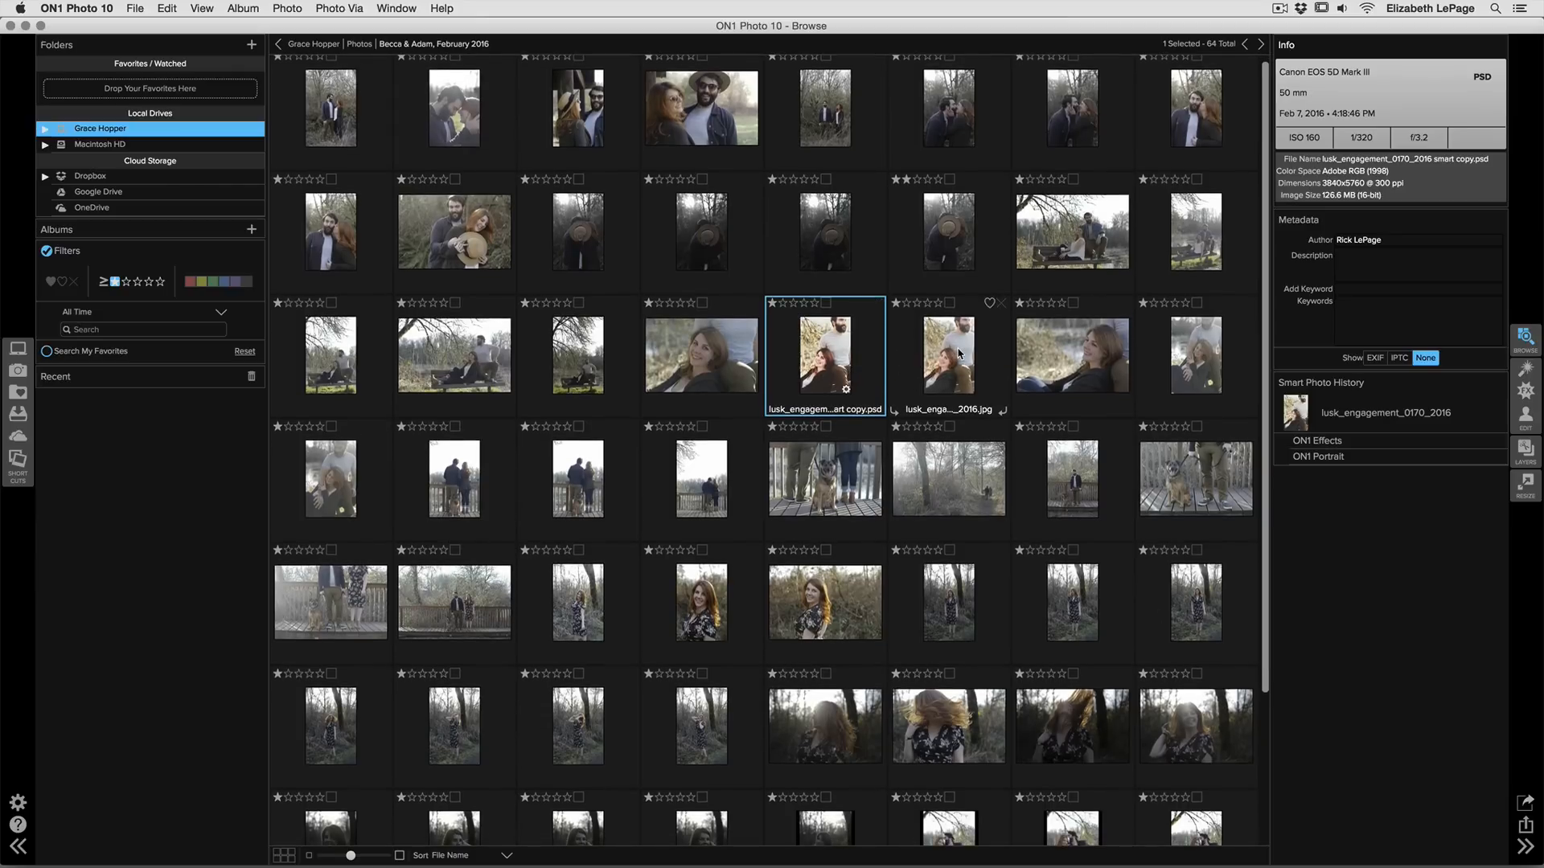
left_click(960, 353)
double_click(959, 353)
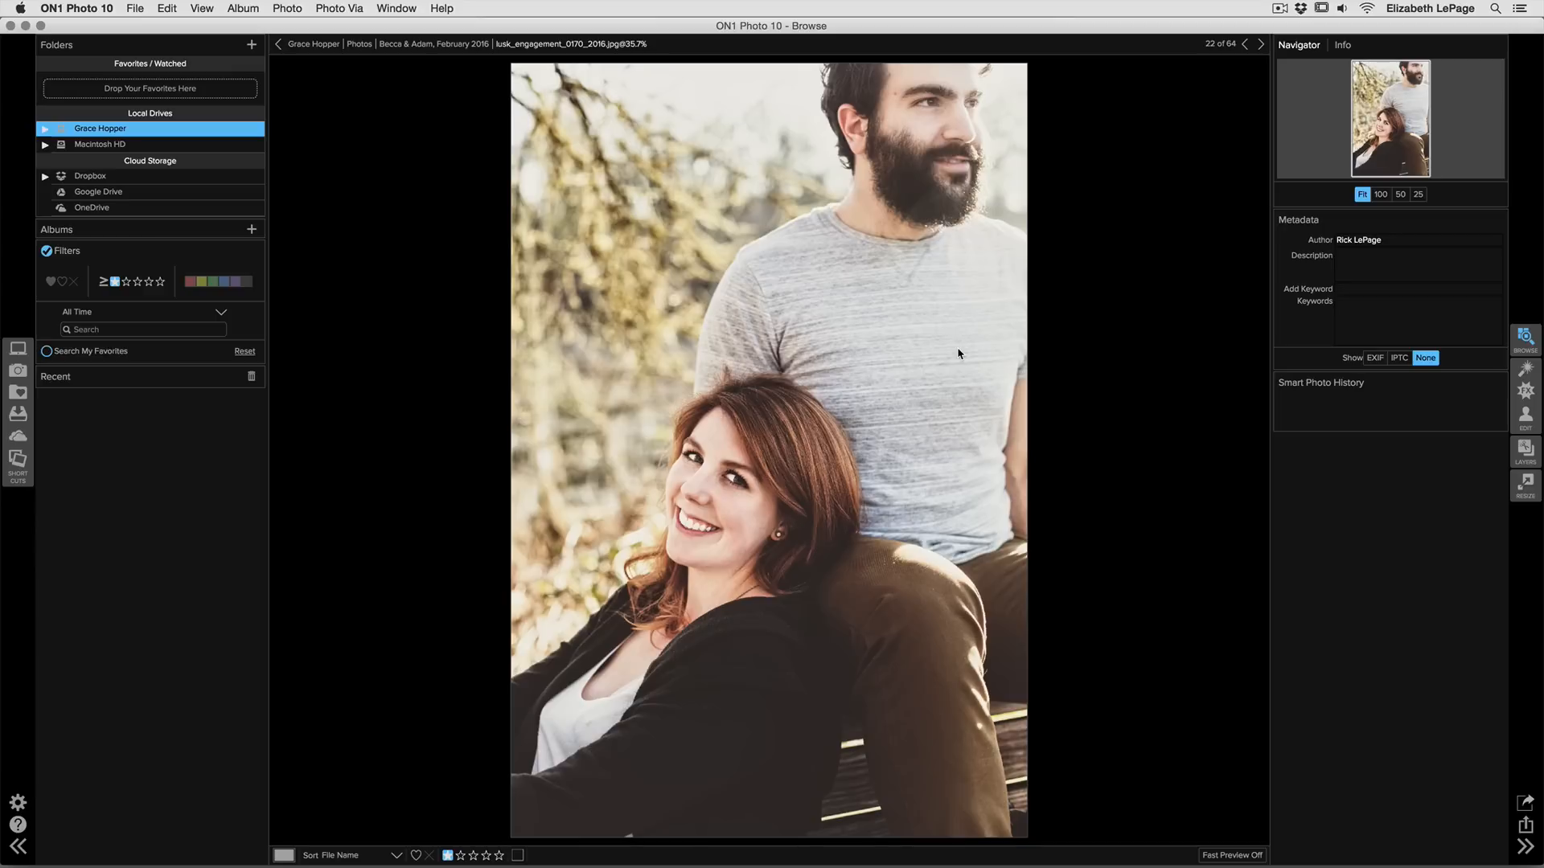
key("Left")
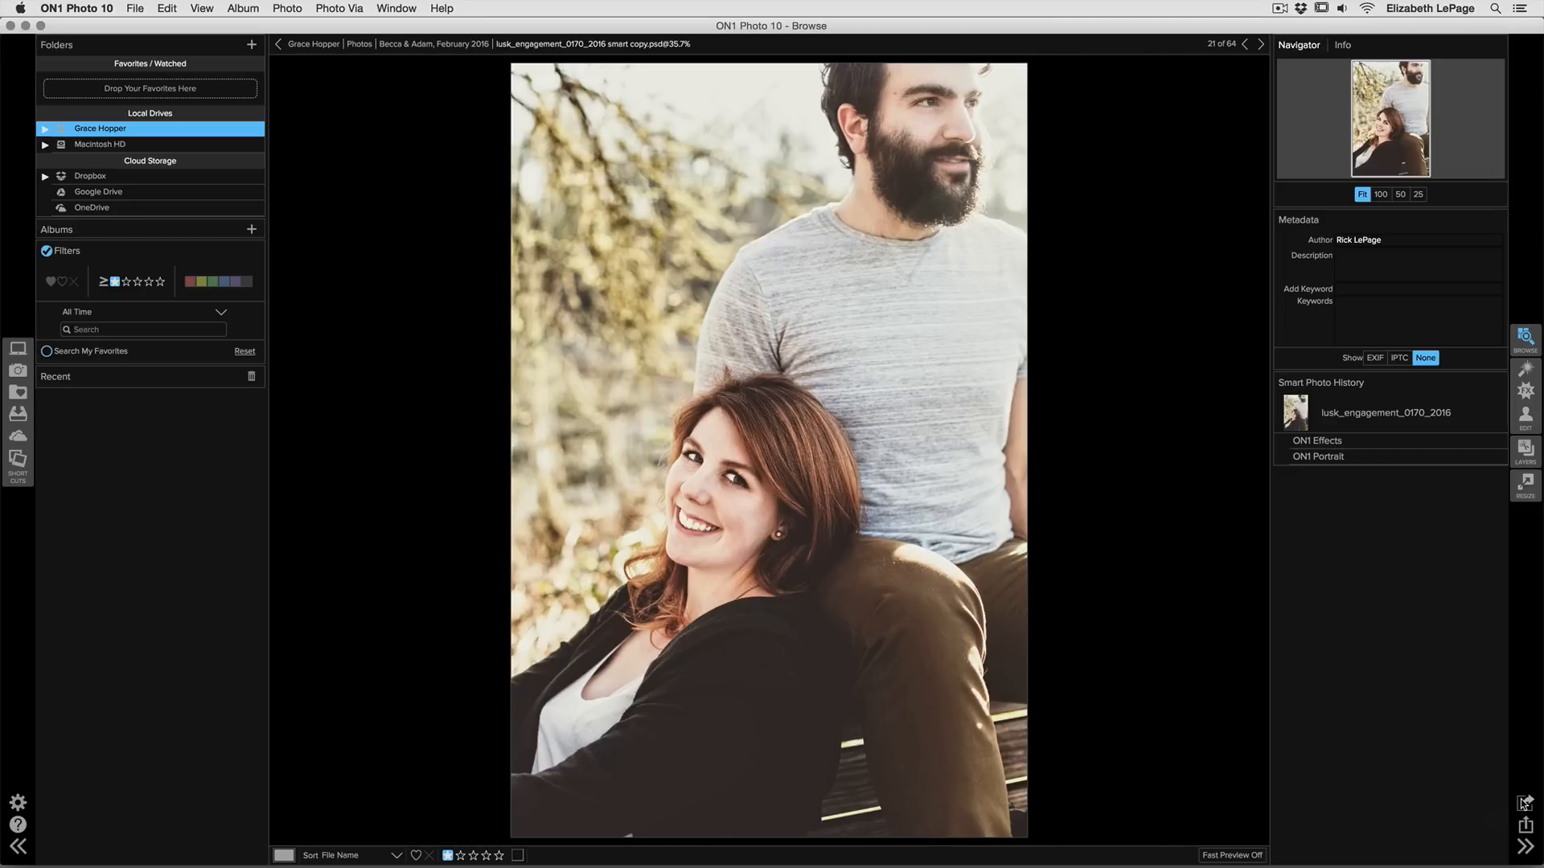
key("g")
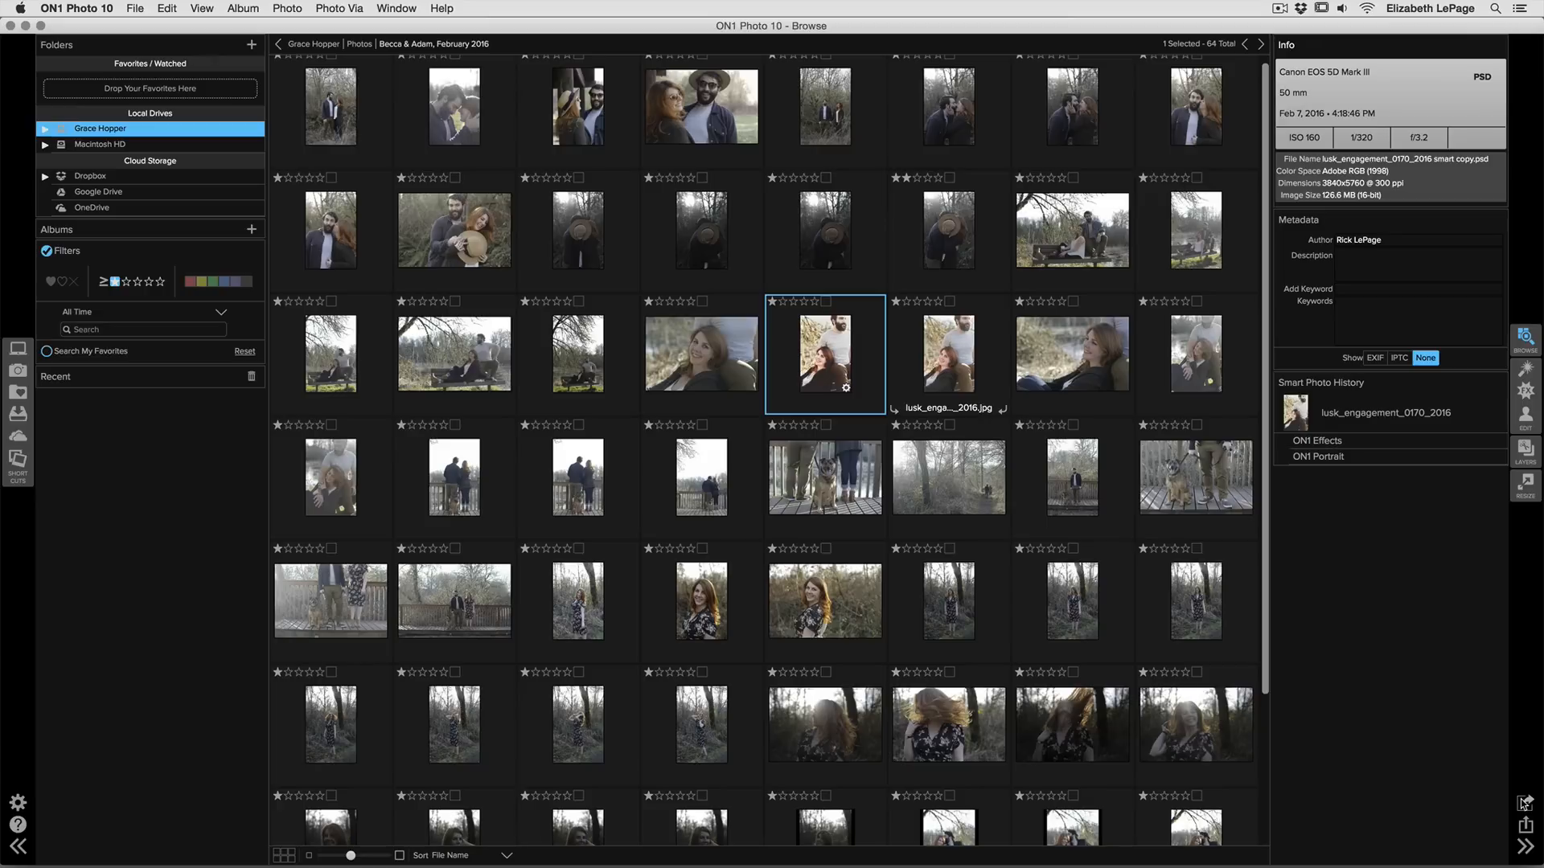